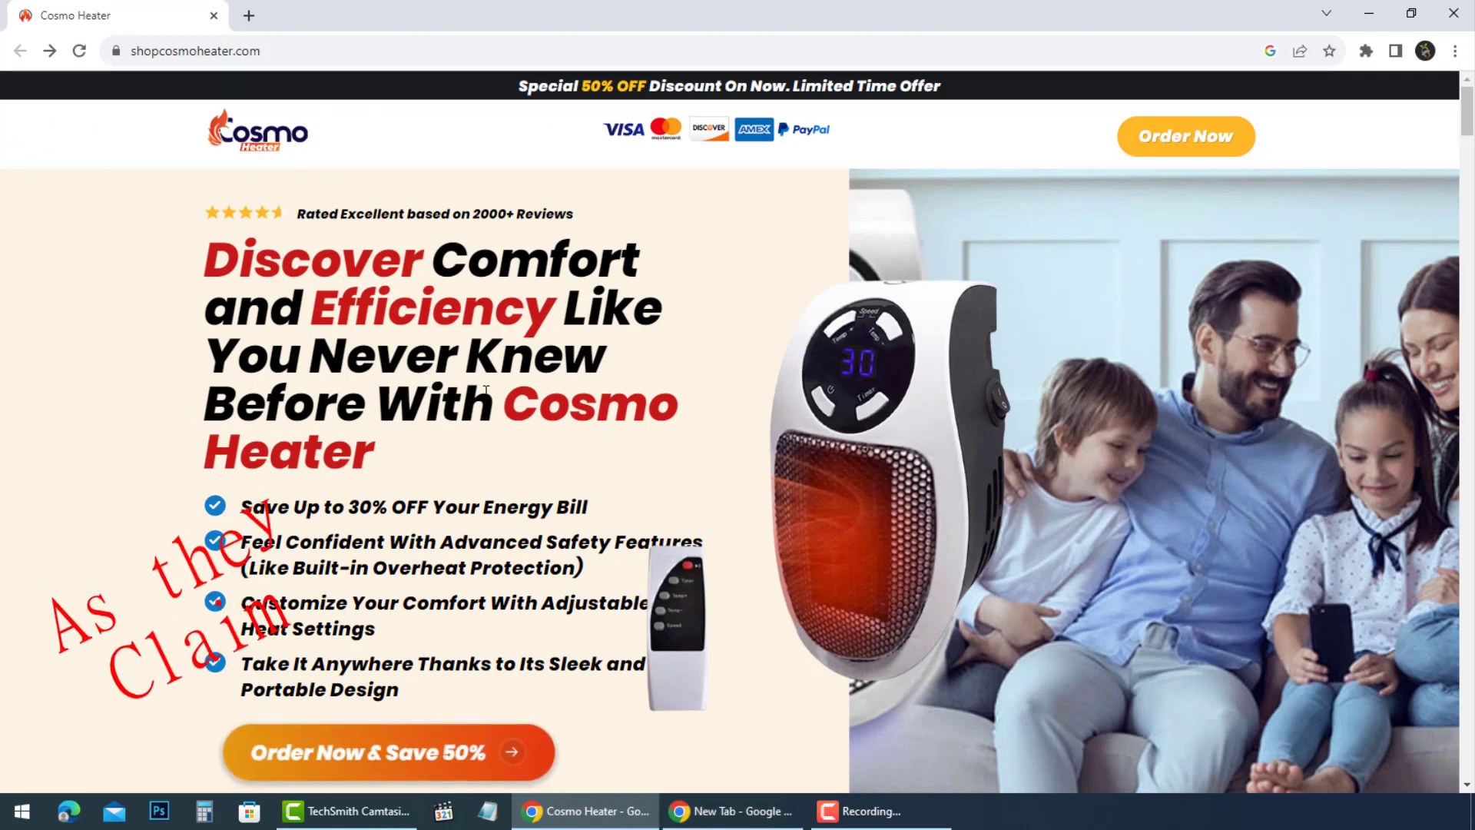
{"action": "scroll", "coordinate": [485, 392], "scroll_direction": "down", "scroll_amount": 2}
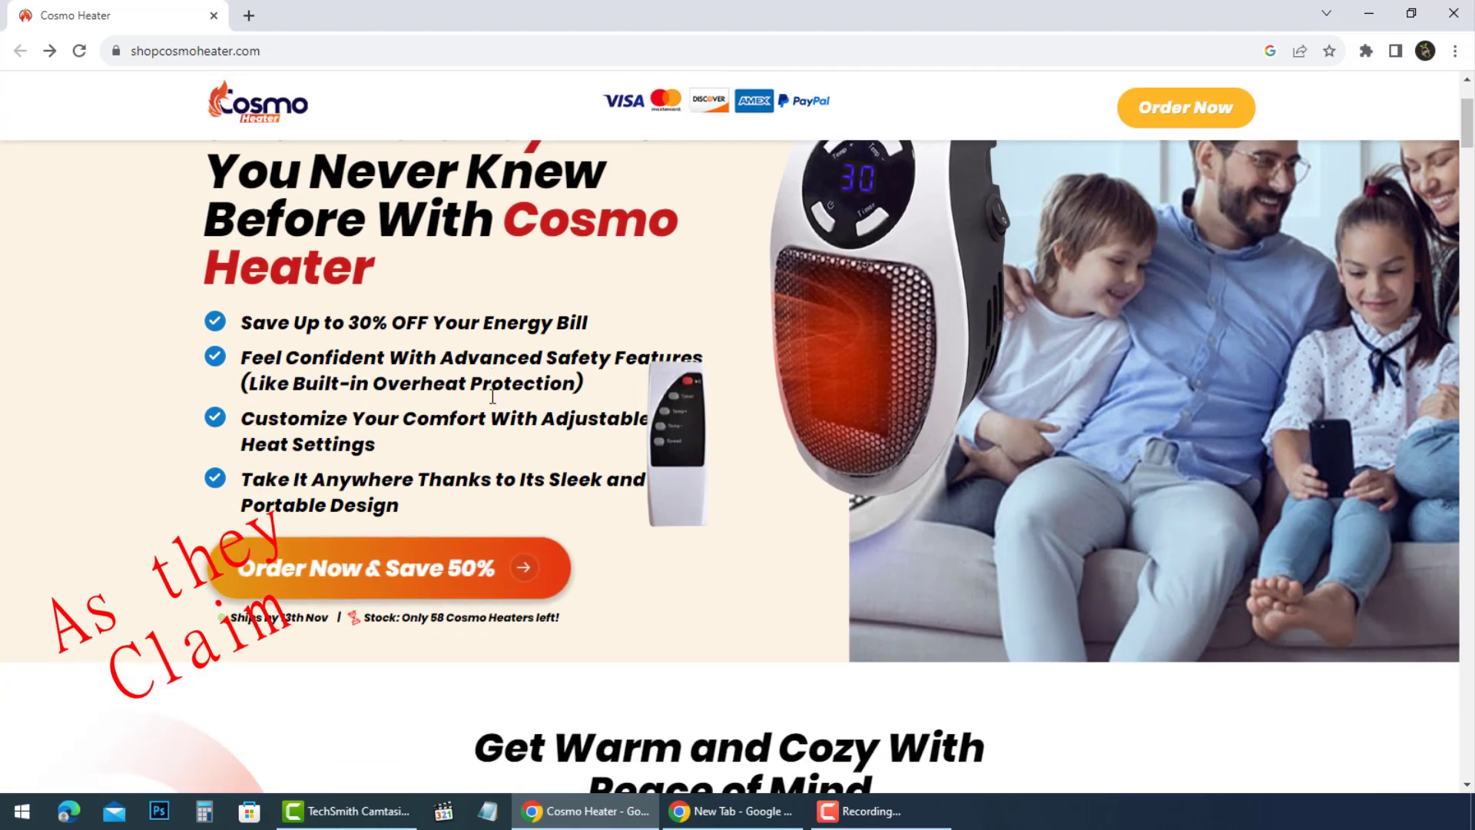
{"action": "scroll", "coordinate": [493, 396], "scroll_direction": "down", "scroll_amount": 4}
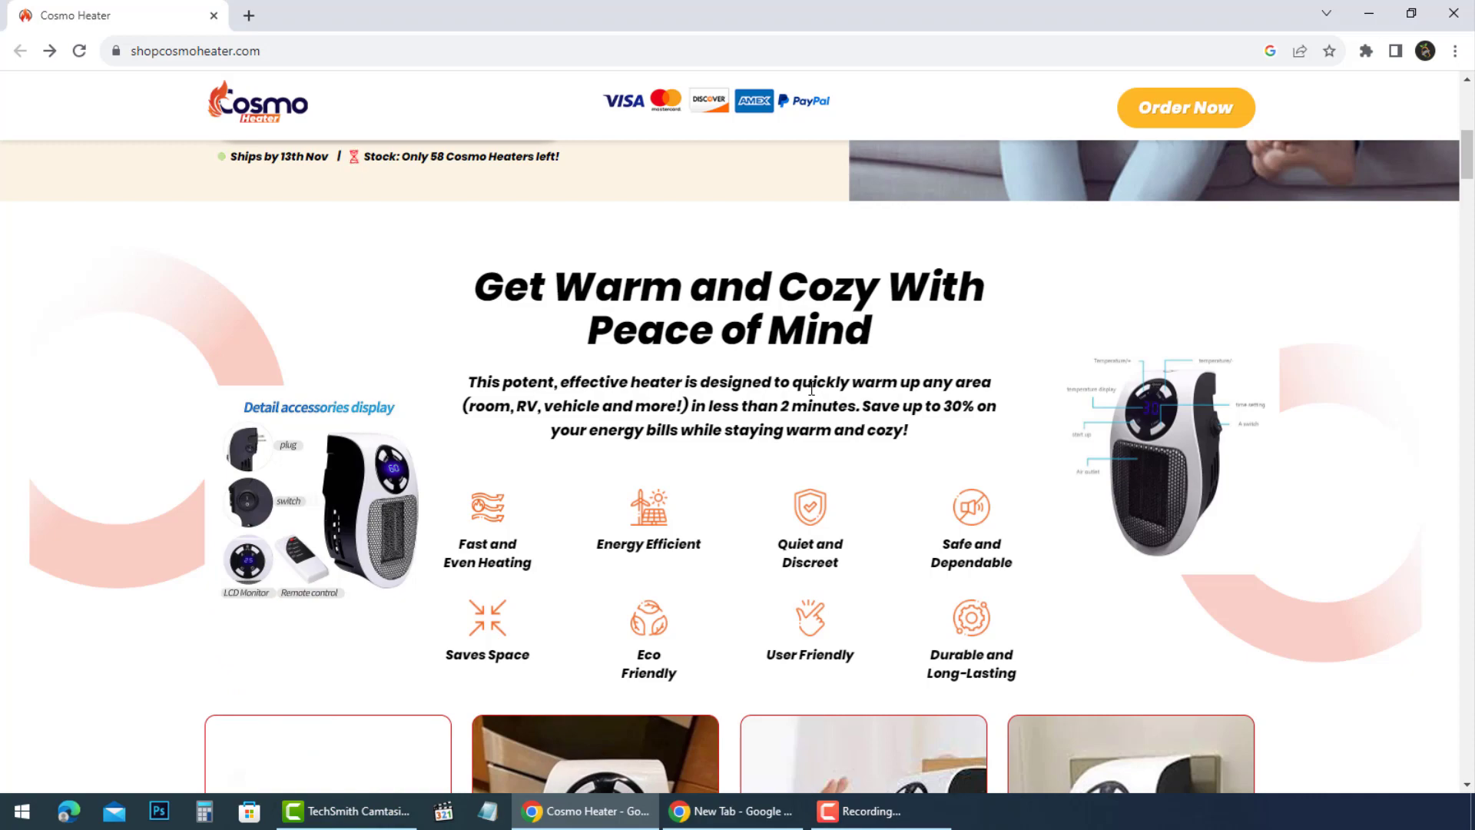
{"action": "scroll", "coordinate": [959, 507], "scroll_direction": "down", "scroll_amount": 5}
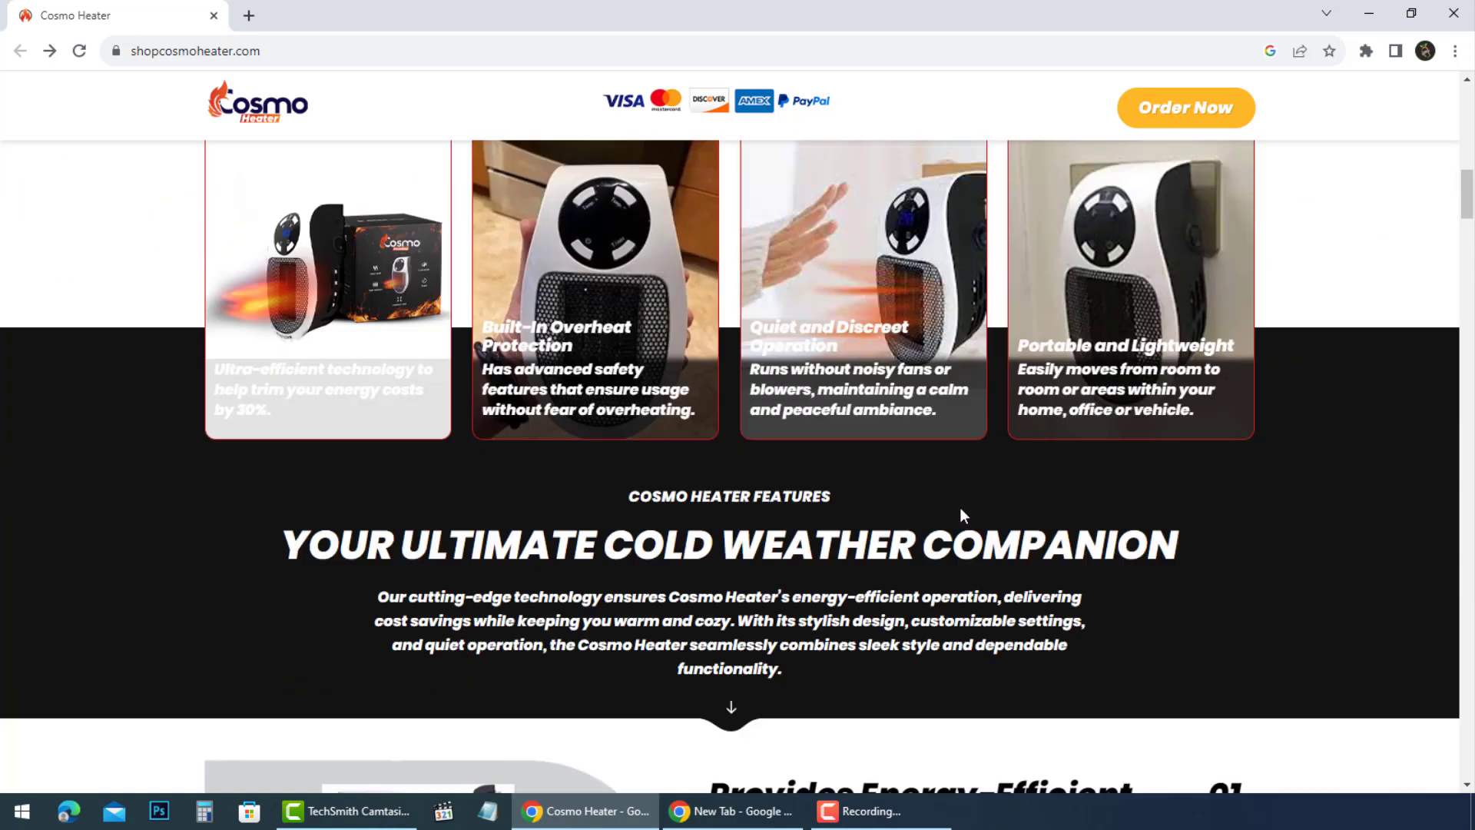
{"action": "scroll", "coordinate": [986, 581], "scroll_direction": "down", "scroll_amount": 8}
{"action": "scroll", "coordinate": [990, 584], "scroll_direction": "down", "scroll_amount": 5}
{"action": "scroll", "coordinate": [991, 584], "scroll_direction": "down", "scroll_amount": 7}
{"action": "scroll", "coordinate": [990, 584], "scroll_direction": "down", "scroll_amount": 7}
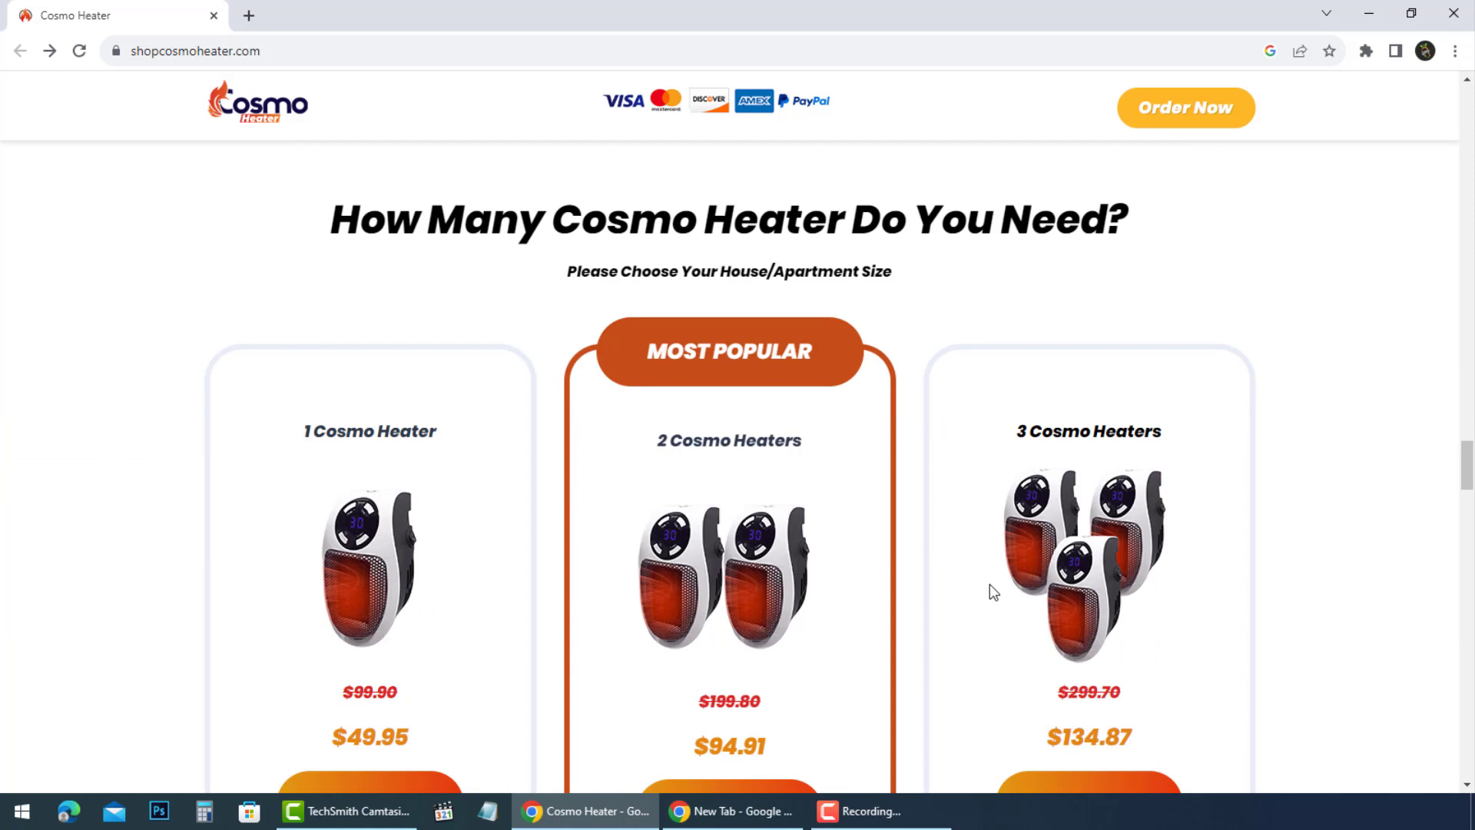
{"action": "scroll", "coordinate": [990, 584], "scroll_direction": "down", "scroll_amount": 1}
{"action": "scroll", "coordinate": [870, 567], "scroll_direction": "up", "scroll_amount": 1}
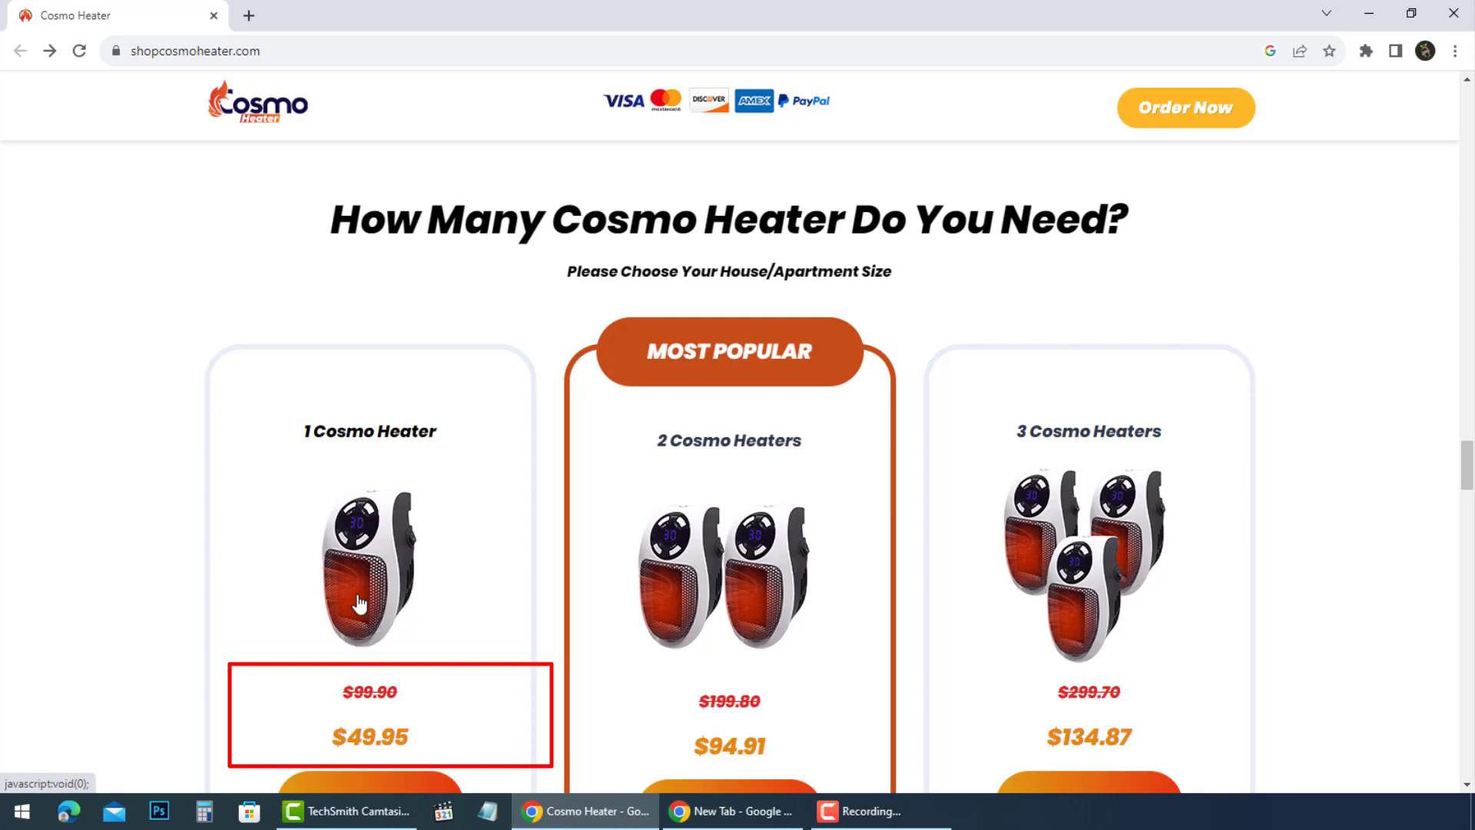
{"action": "scroll", "coordinate": [403, 614], "scroll_direction": "down", "scroll_amount": 3}
{"action": "scroll", "coordinate": [428, 609], "scroll_direction": "down", "scroll_amount": 5}
{"action": "scroll", "coordinate": [450, 618], "scroll_direction": "down", "scroll_amount": 3}
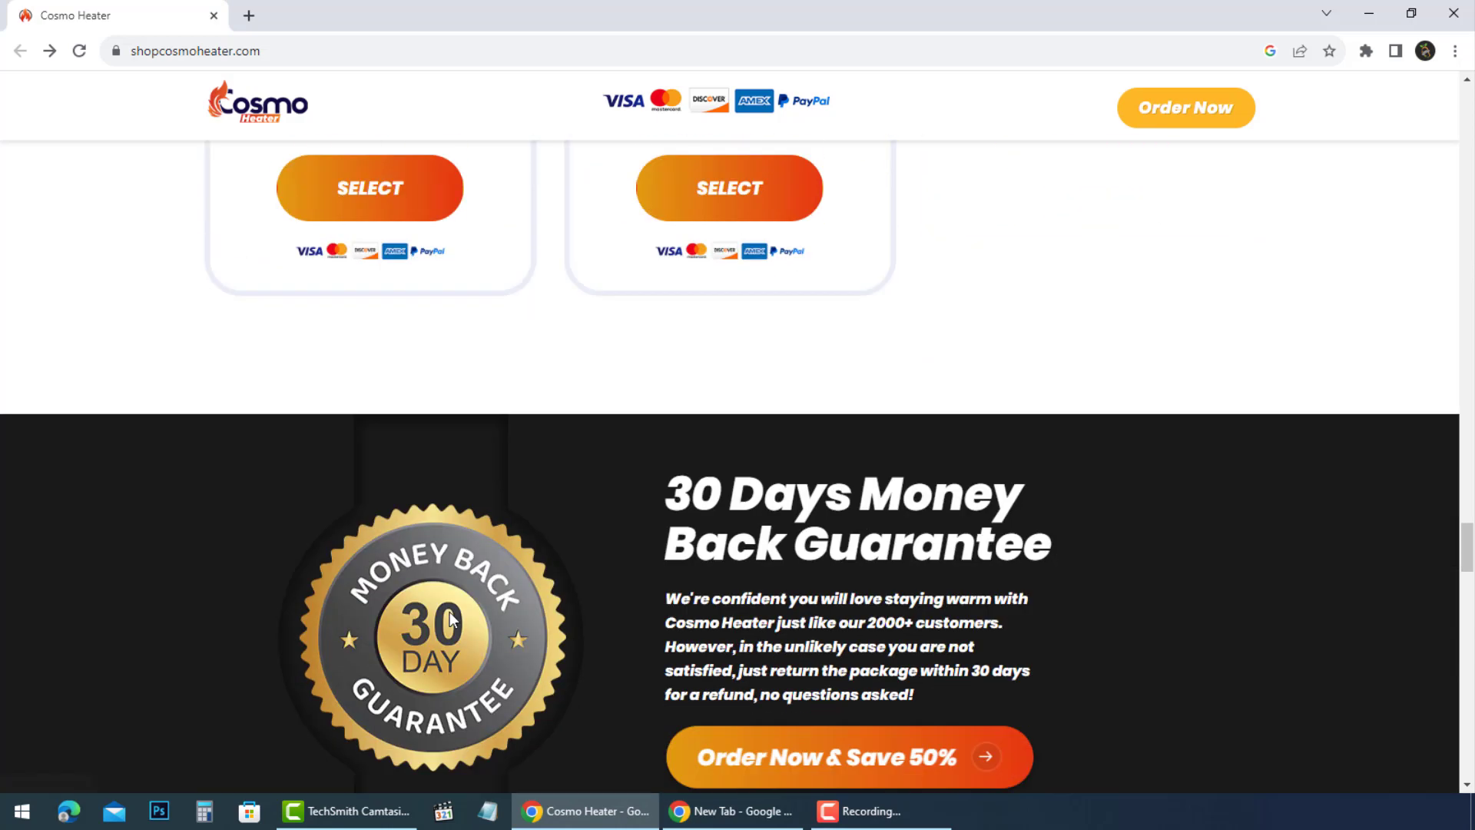
{"action": "scroll", "coordinate": [450, 618], "scroll_direction": "down", "scroll_amount": 4}
{"action": "scroll", "coordinate": [451, 615], "scroll_direction": "down", "scroll_amount": 5}
{"action": "scroll", "coordinate": [472, 519], "scroll_direction": "down", "scroll_amount": 1}
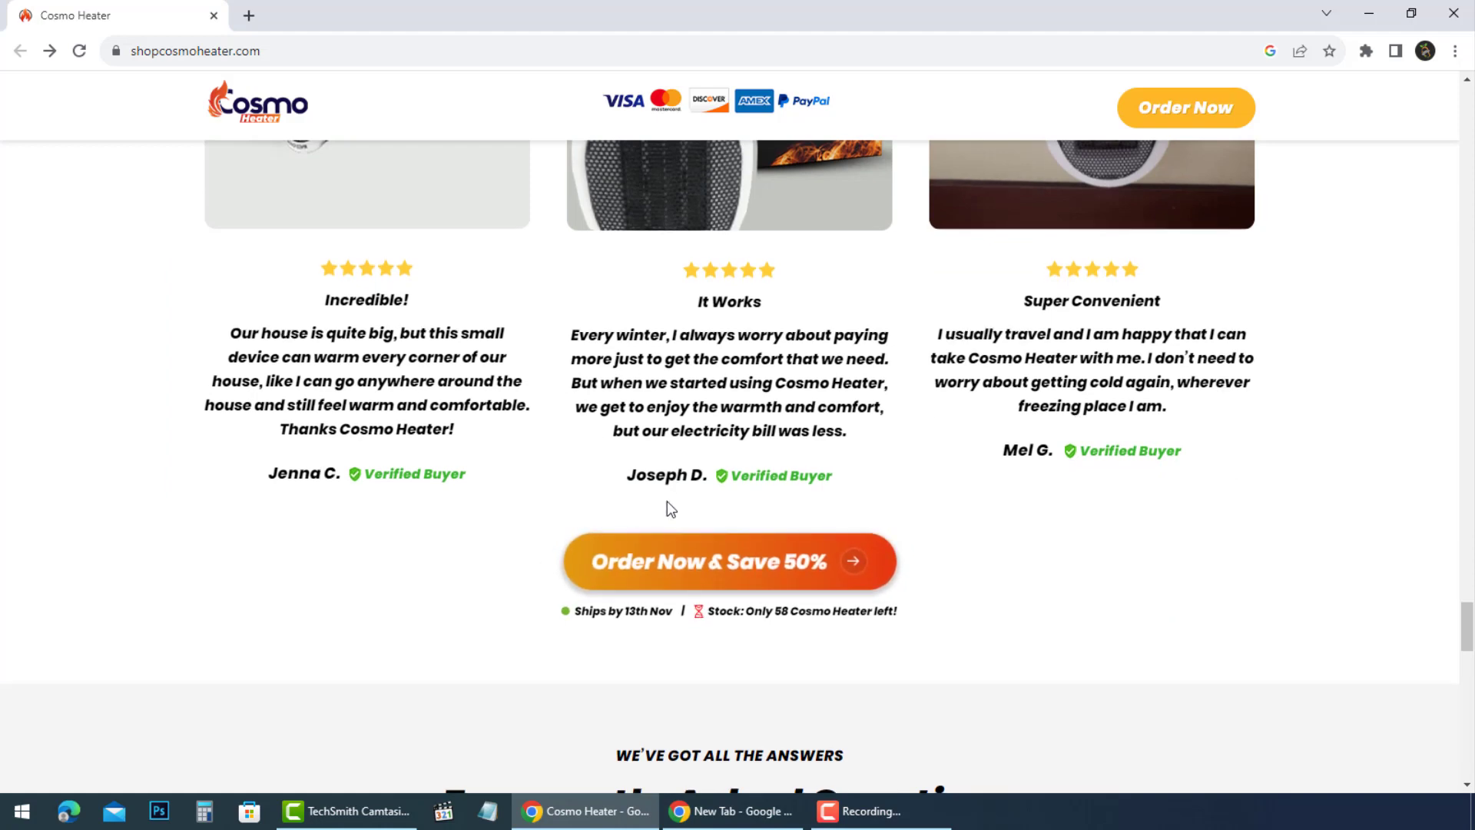
{"action": "scroll", "coordinate": [680, 505], "scroll_direction": "down", "scroll_amount": 4}
{"action": "scroll", "coordinate": [699, 507], "scroll_direction": "down", "scroll_amount": 5}
{"action": "scroll", "coordinate": [705, 515], "scroll_direction": "down", "scroll_amount": 5}
{"action": "scroll", "coordinate": [723, 526], "scroll_direction": "down", "scroll_amount": 3}
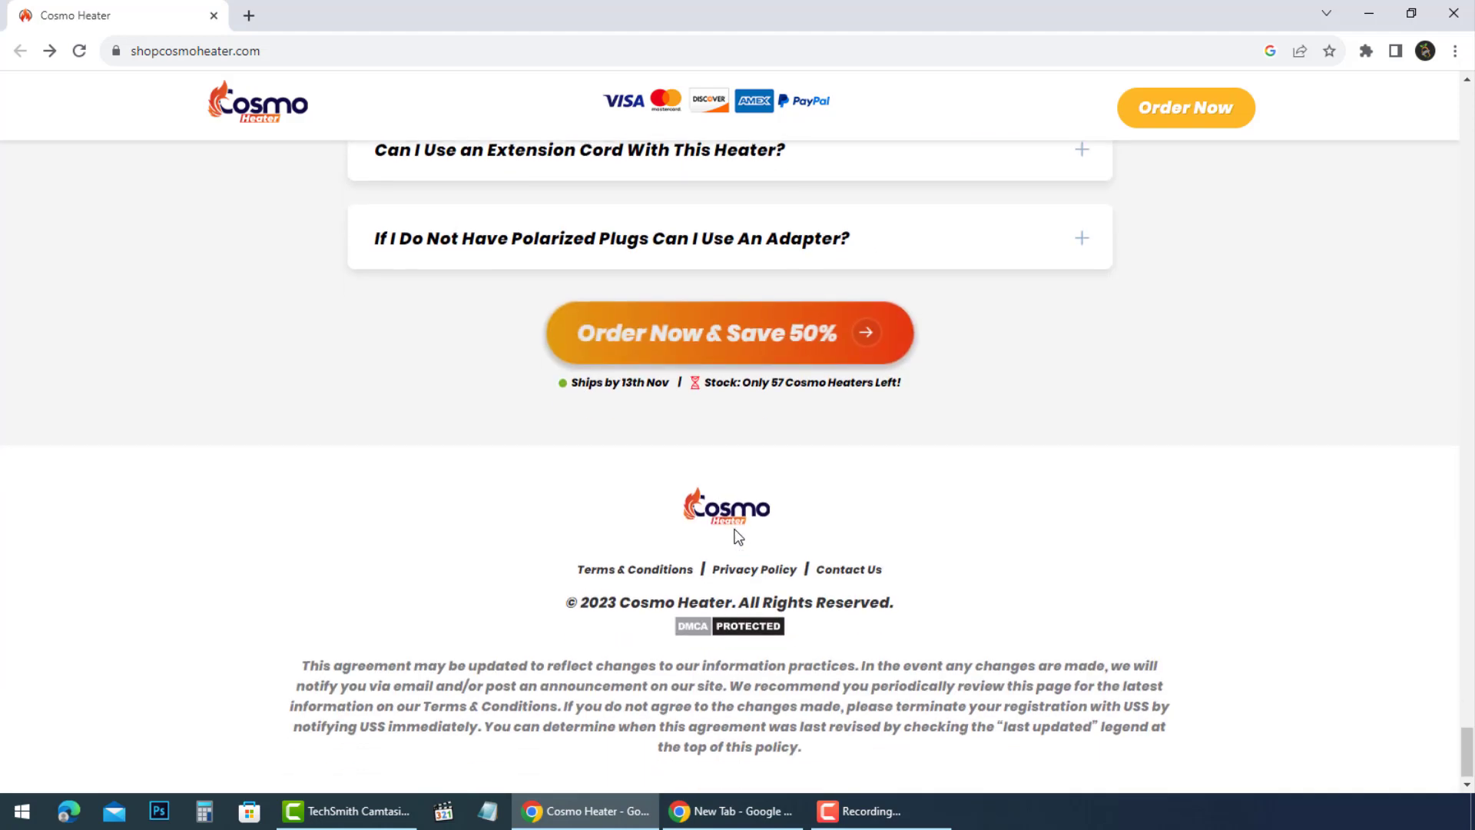
- View the store's Contact Us details, then close the contact panel
{"action": "left_click", "coordinate": [841, 570]}
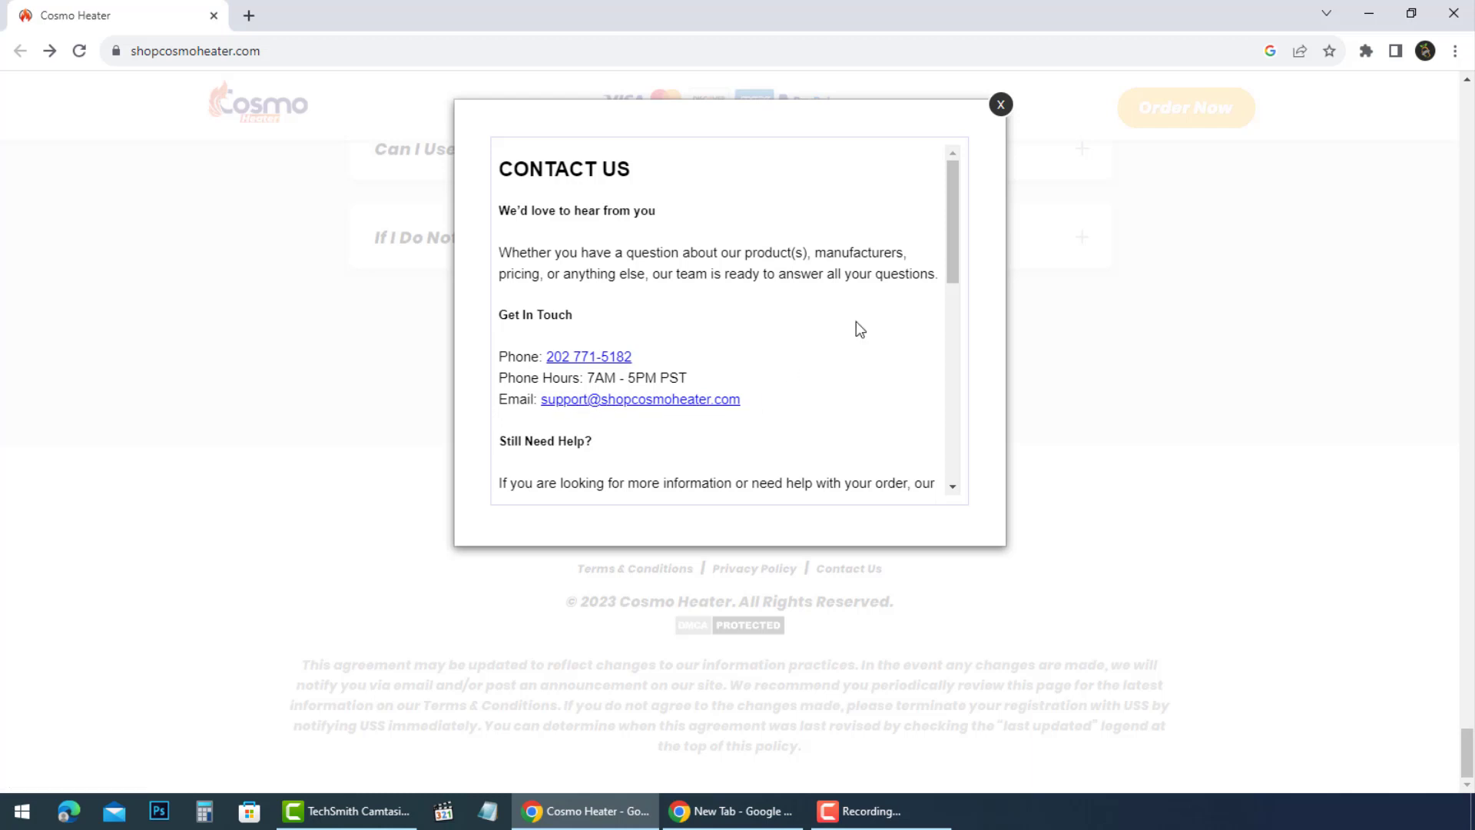
{"action": "left_click", "coordinate": [1003, 107]}
{"action": "left_click", "coordinate": [1250, 112]}
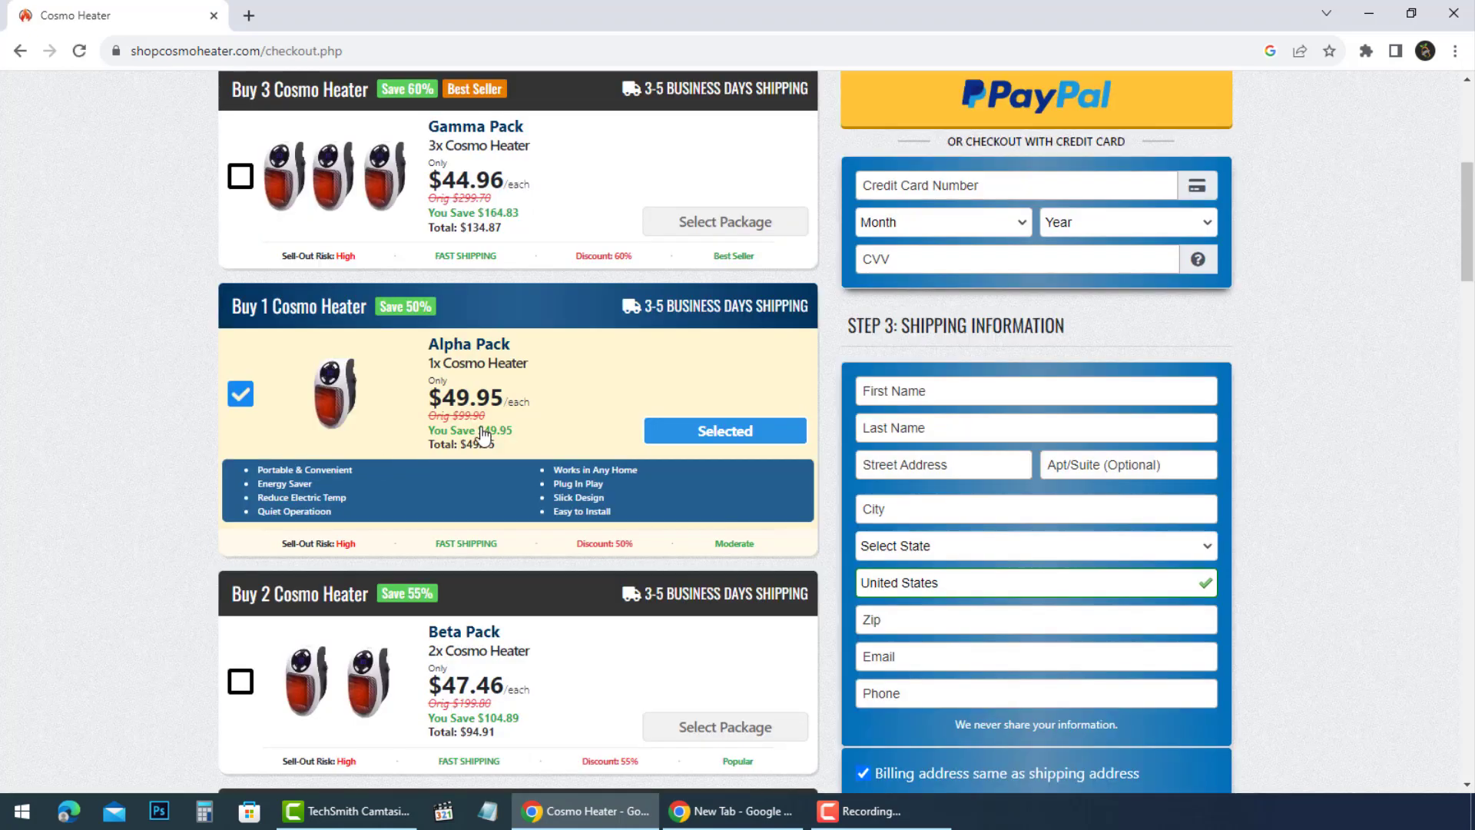
{"action": "scroll", "coordinate": [1219, 499], "scroll_direction": "down", "scroll_amount": 4}
{"action": "scroll", "coordinate": [1147, 467], "scroll_direction": "down", "scroll_amount": 1}
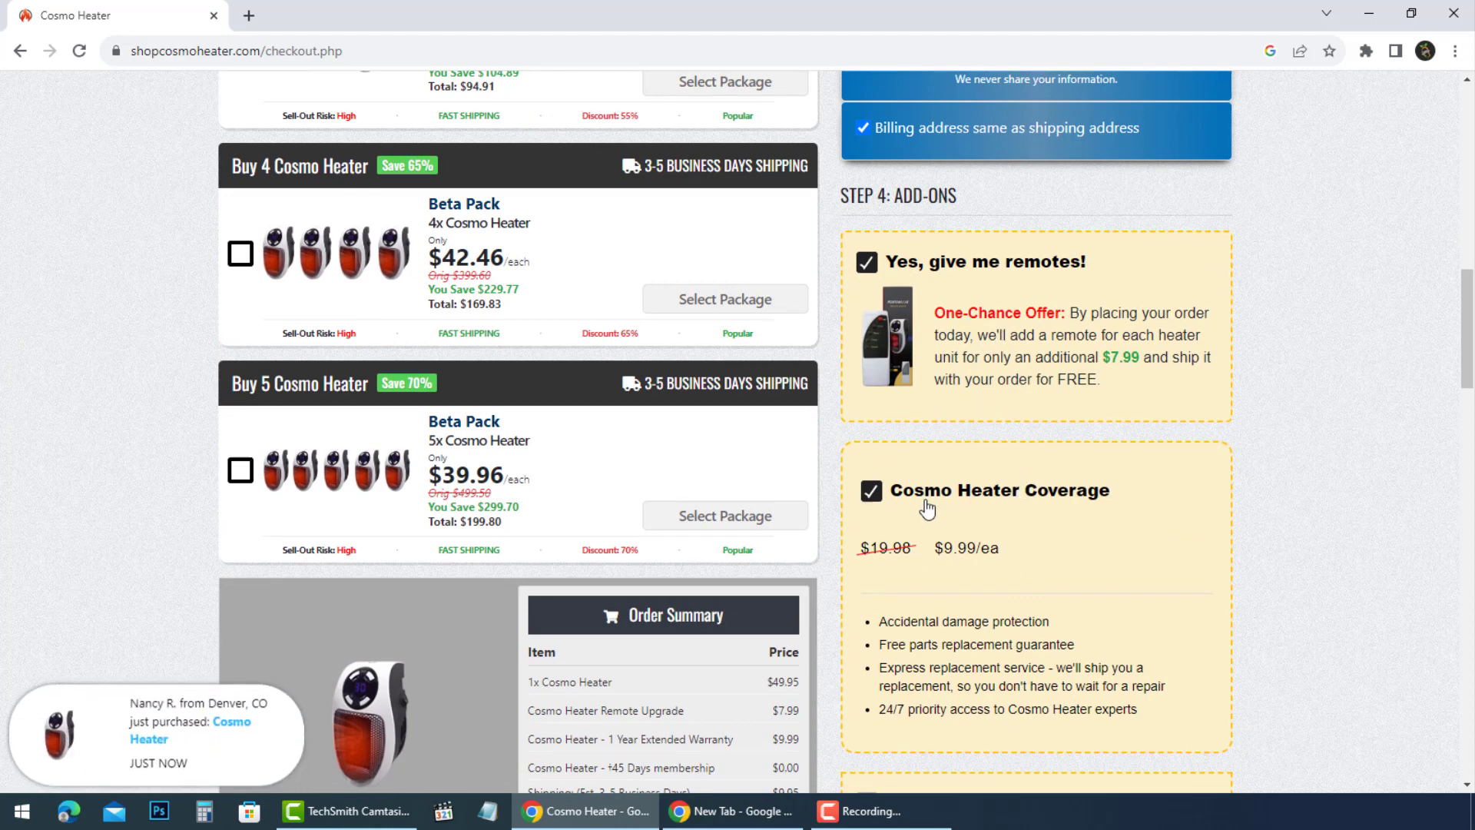
{"action": "scroll", "coordinate": [1004, 593], "scroll_direction": "down", "scroll_amount": 1}
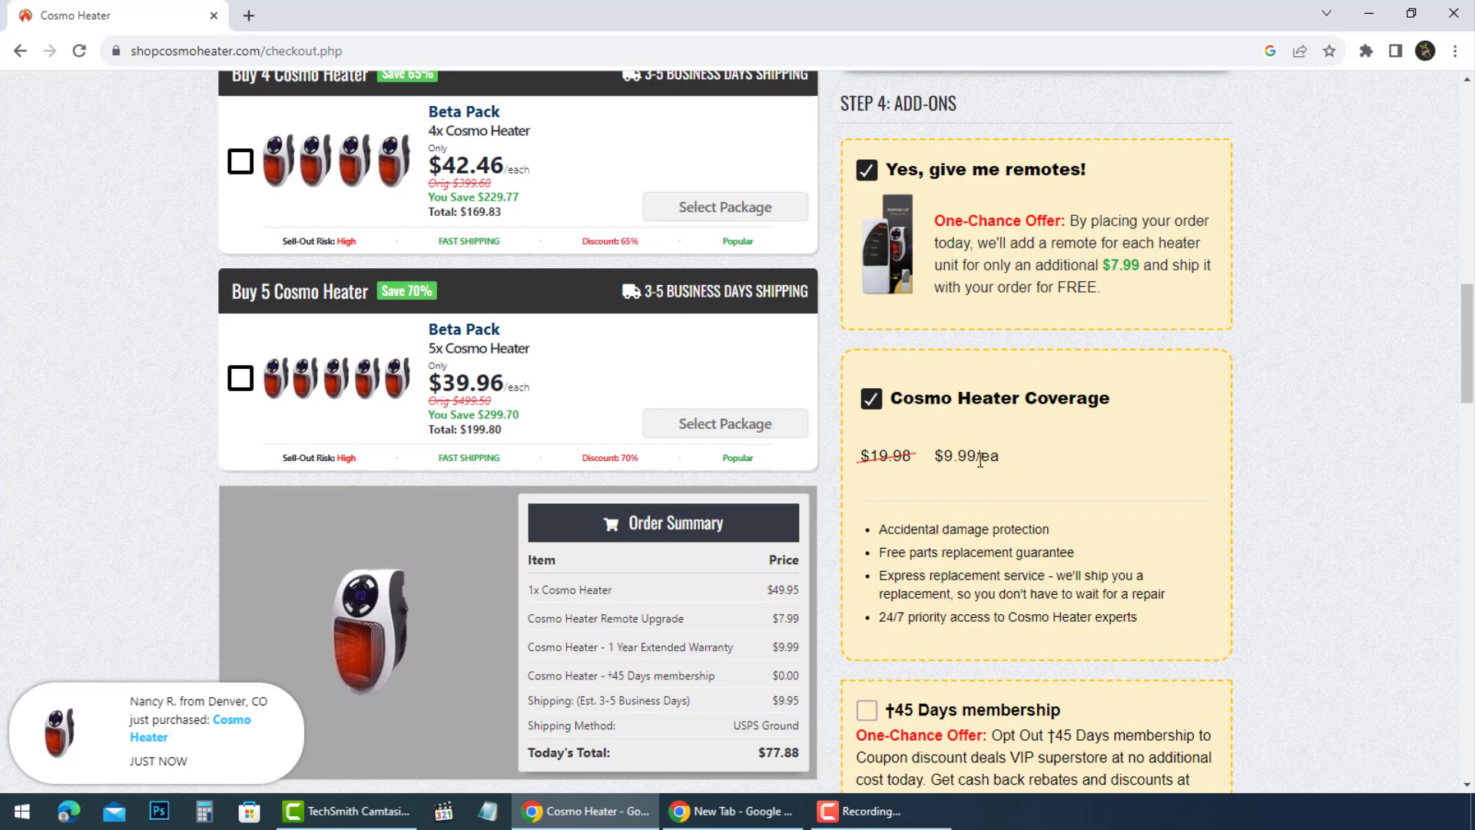
{"action": "scroll", "coordinate": [985, 460], "scroll_direction": "down", "scroll_amount": 2}
{"action": "scroll", "coordinate": [950, 481], "scroll_direction": "down", "scroll_amount": 3}
{"action": "scroll", "coordinate": [953, 482], "scroll_direction": "down", "scroll_amount": 1}
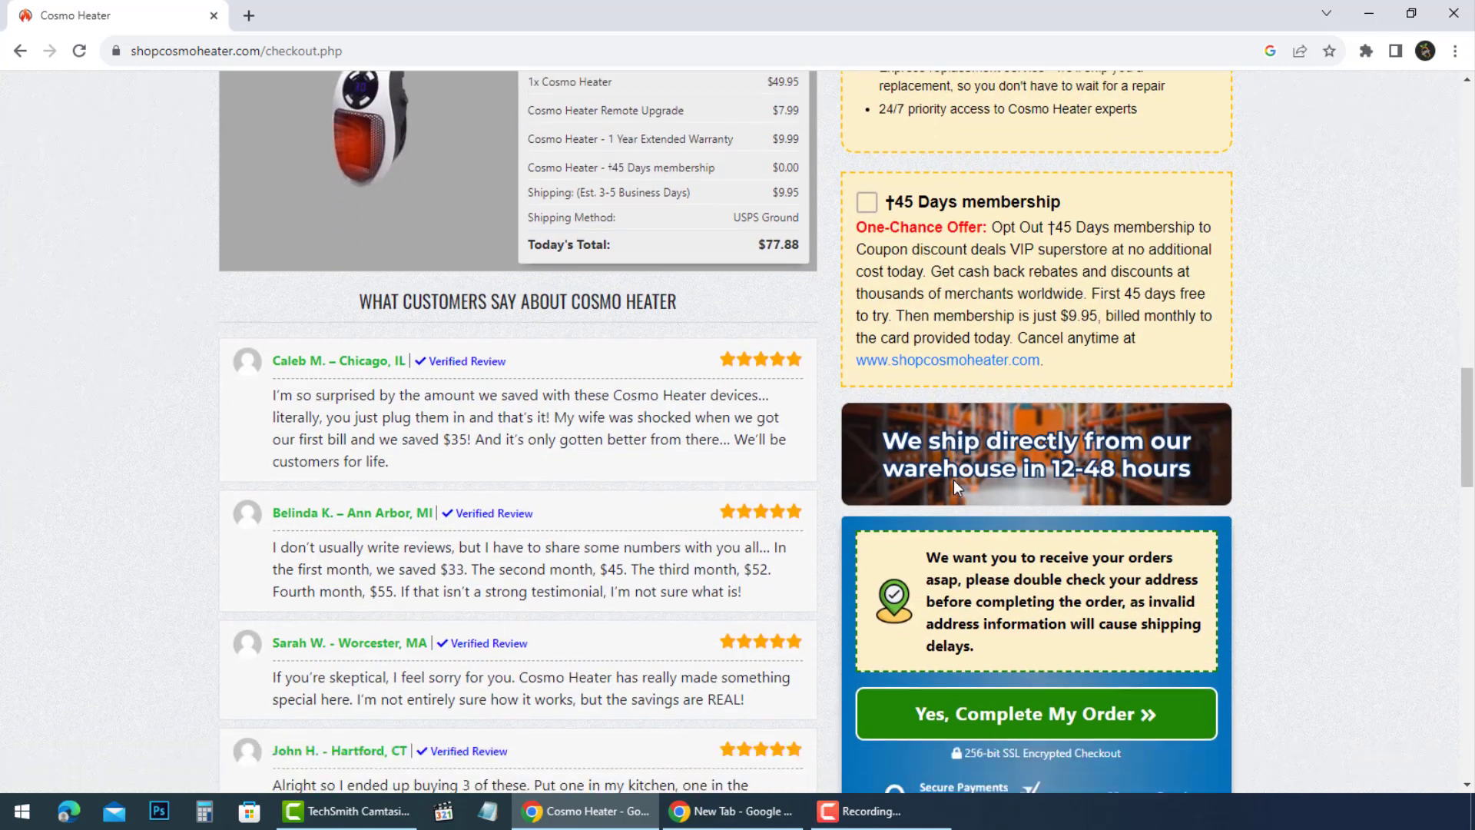
{"action": "scroll", "coordinate": [953, 480], "scroll_direction": "down", "scroll_amount": 2}
{"action": "scroll", "coordinate": [953, 479], "scroll_direction": "down", "scroll_amount": 3}
{"action": "scroll", "coordinate": [953, 480], "scroll_direction": "down", "scroll_amount": 5}
{"action": "scroll", "coordinate": [957, 480], "scroll_direction": "down", "scroll_amount": 1}
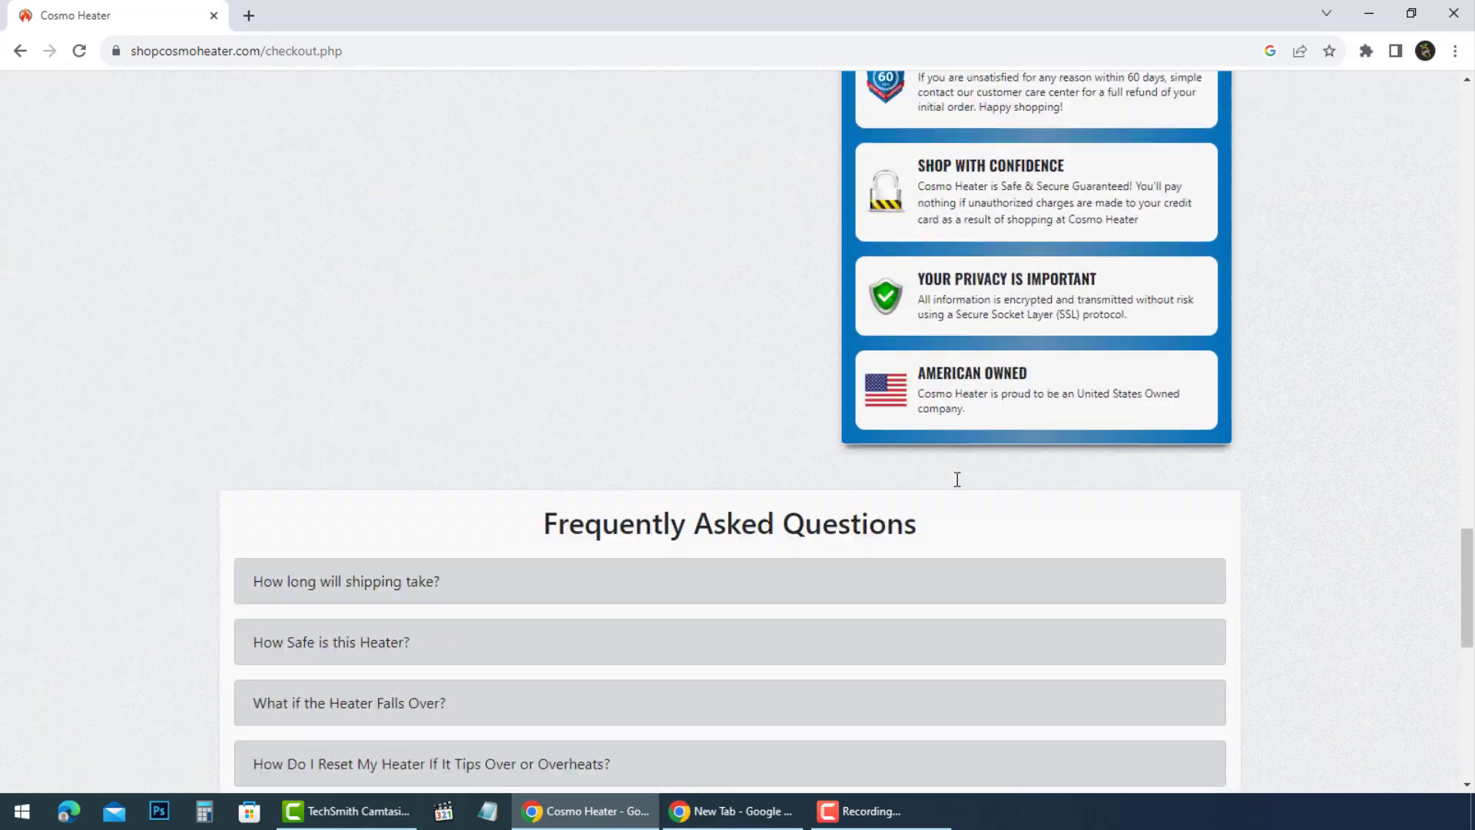
{"action": "scroll", "coordinate": [957, 479], "scroll_direction": "down", "scroll_amount": 3}
{"action": "scroll", "coordinate": [957, 479], "scroll_direction": "down", "scroll_amount": 2}
{"action": "scroll", "coordinate": [958, 479], "scroll_direction": "up", "scroll_amount": 1}
{"action": "scroll", "coordinate": [958, 478], "scroll_direction": "up", "scroll_amount": 6}
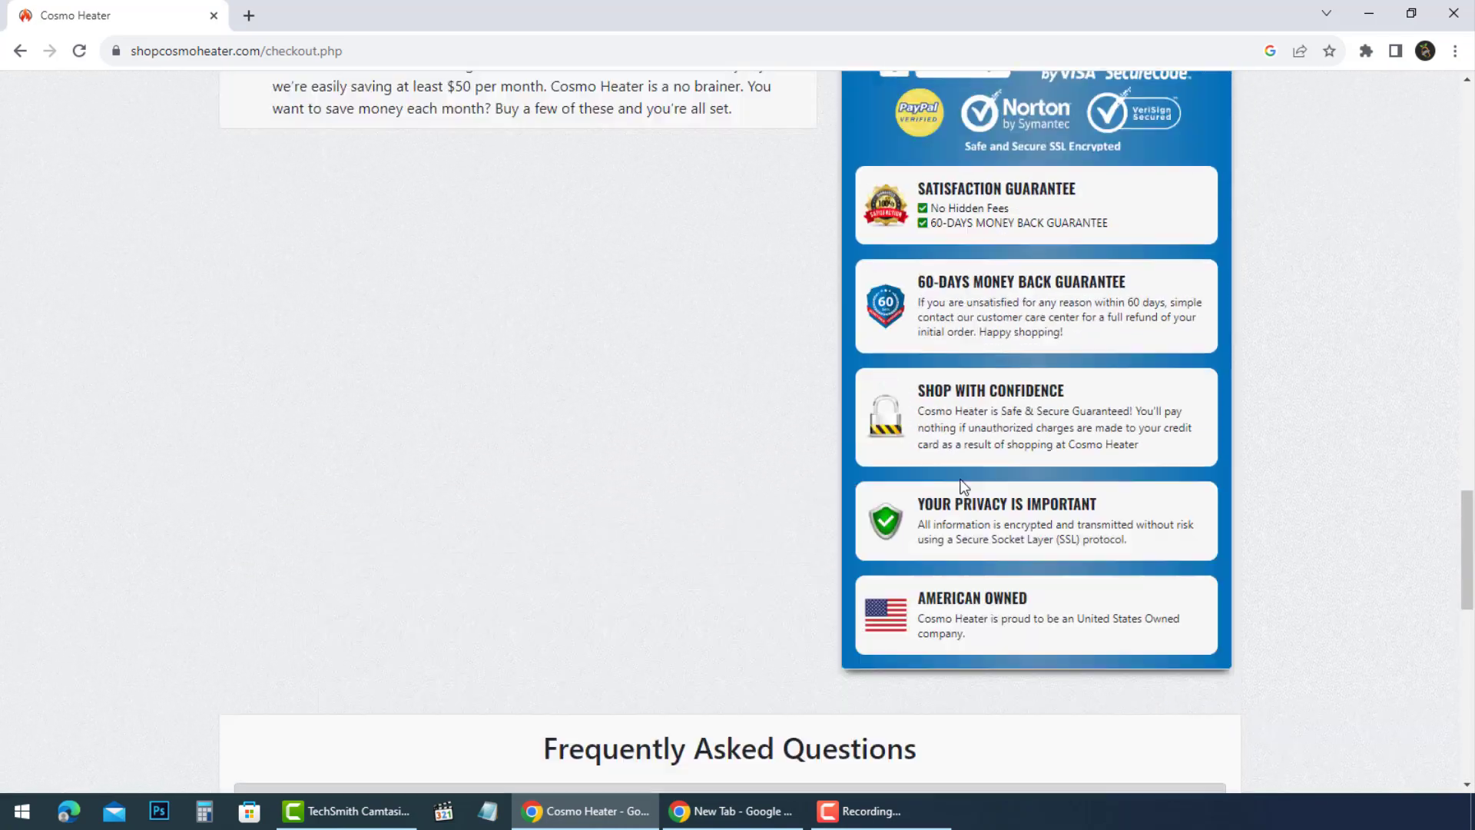
{"action": "scroll", "coordinate": [962, 484], "scroll_direction": "up", "scroll_amount": 3}
{"action": "scroll", "coordinate": [963, 485], "scroll_direction": "up", "scroll_amount": 3}
{"action": "scroll", "coordinate": [965, 484], "scroll_direction": "up", "scroll_amount": 2}
{"action": "scroll", "coordinate": [968, 485], "scroll_direction": "up", "scroll_amount": 4}
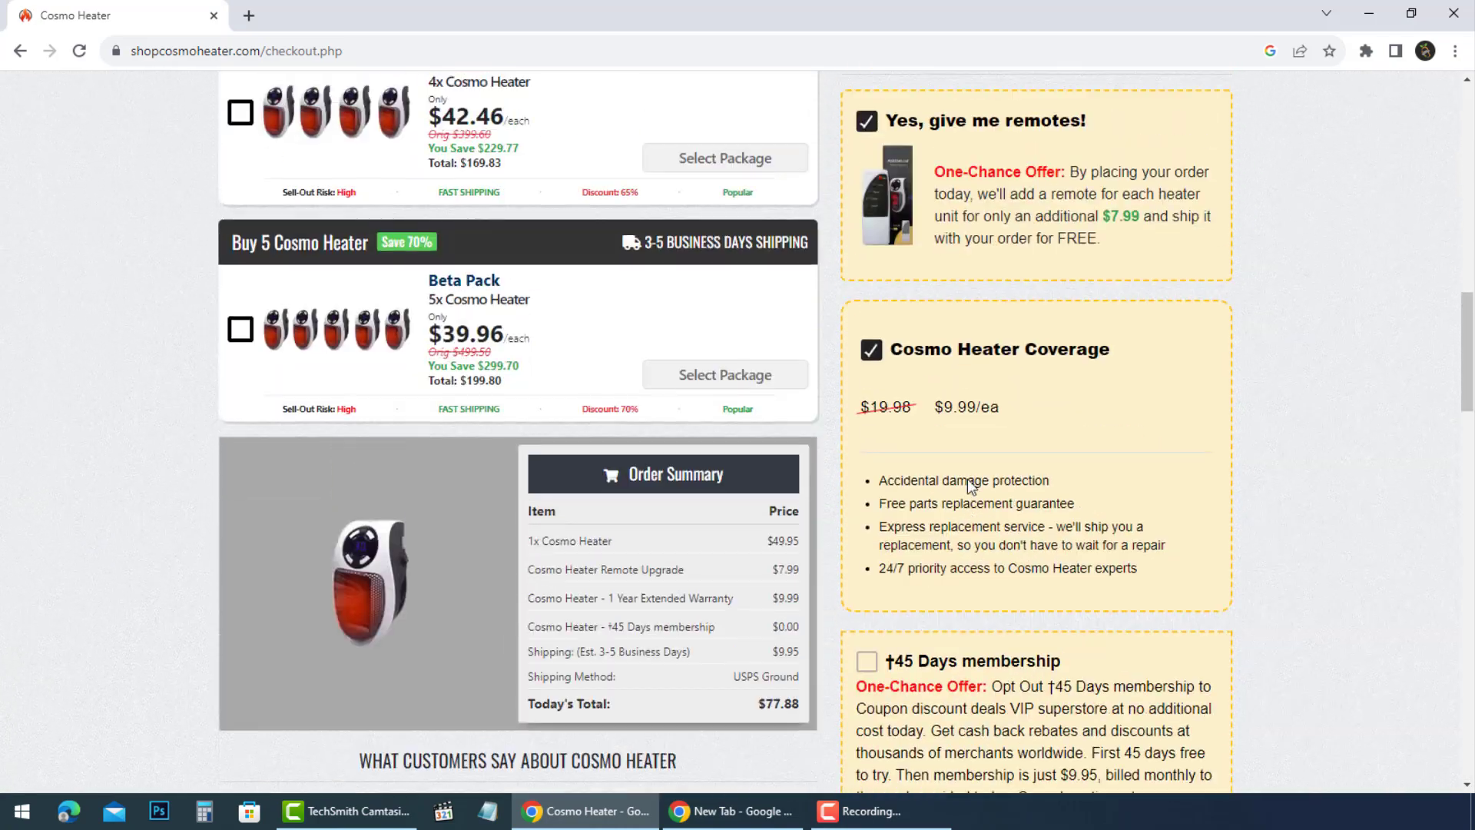
{"action": "scroll", "coordinate": [968, 479], "scroll_direction": "up", "scroll_amount": 3}
{"action": "scroll", "coordinate": [968, 478], "scroll_direction": "down", "scroll_amount": 2}
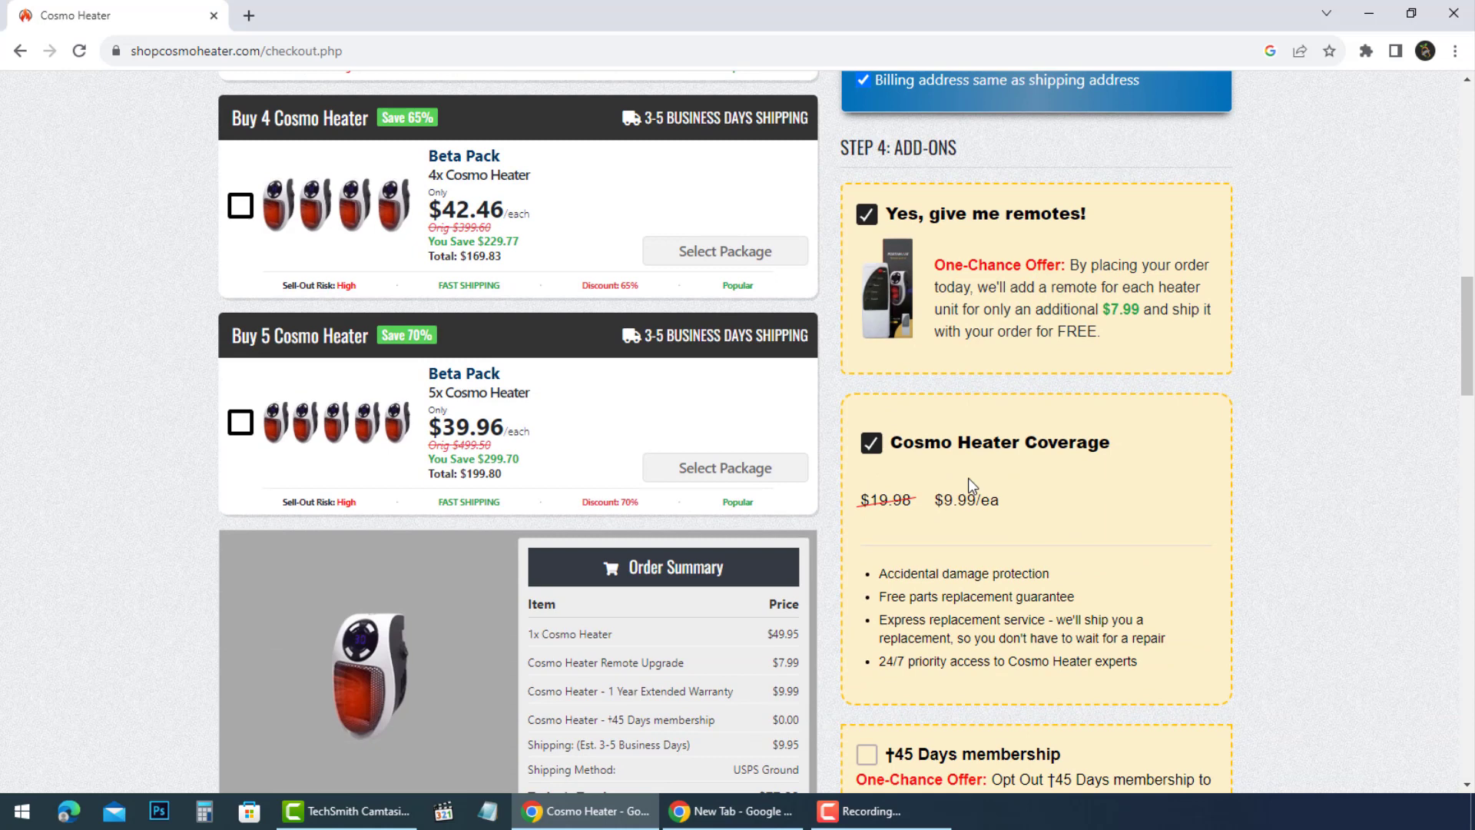
{"action": "scroll", "coordinate": [969, 479], "scroll_direction": "down", "scroll_amount": 3}
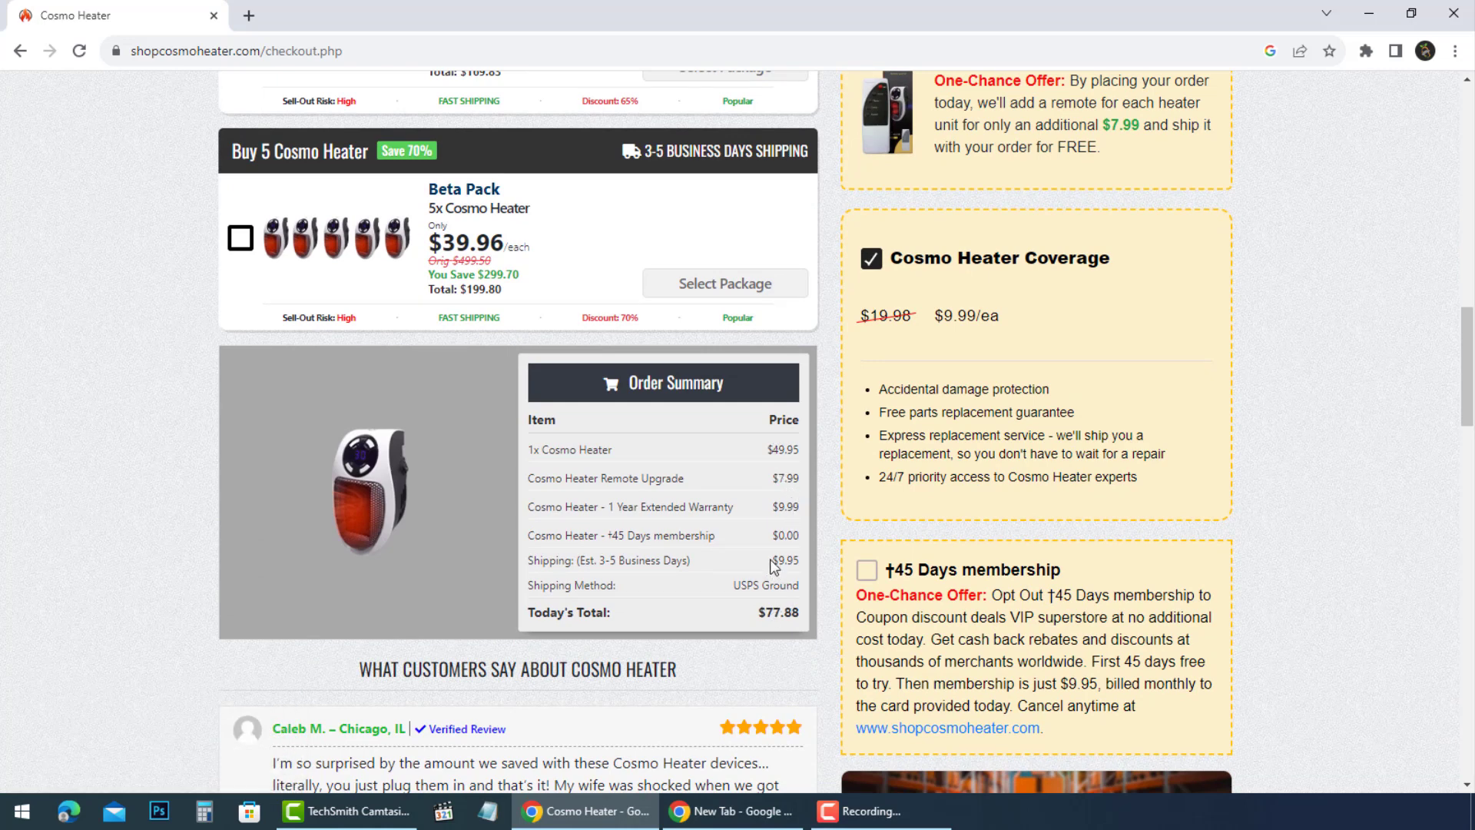
{"action": "scroll", "coordinate": [864, 507], "scroll_direction": "up", "scroll_amount": 3}
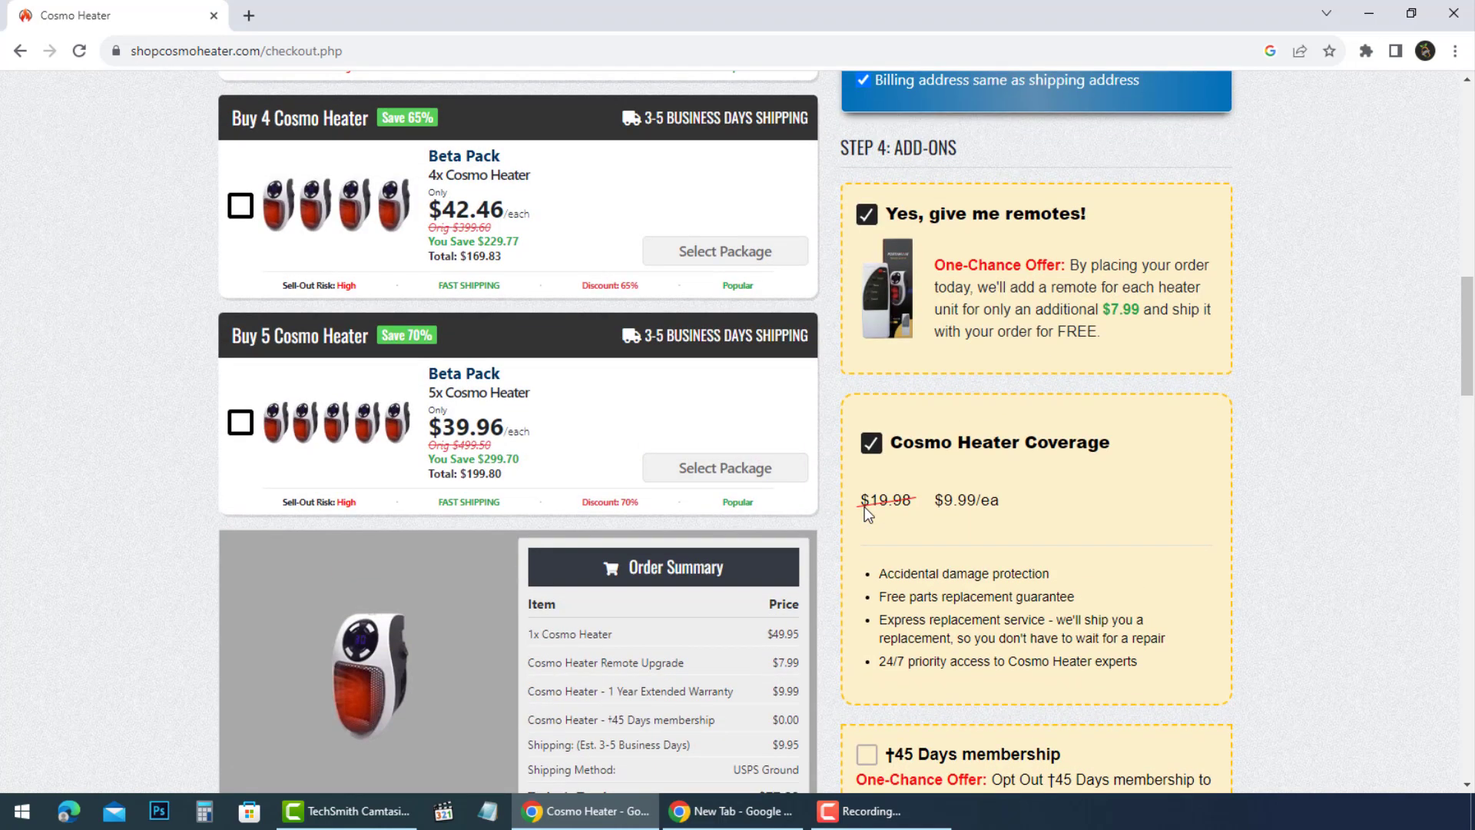
{"action": "scroll", "coordinate": [865, 507], "scroll_direction": "up", "scroll_amount": 3}
{"action": "scroll", "coordinate": [866, 506], "scroll_direction": "up", "scroll_amount": 2}
{"action": "key", "text": "alt+Left"}
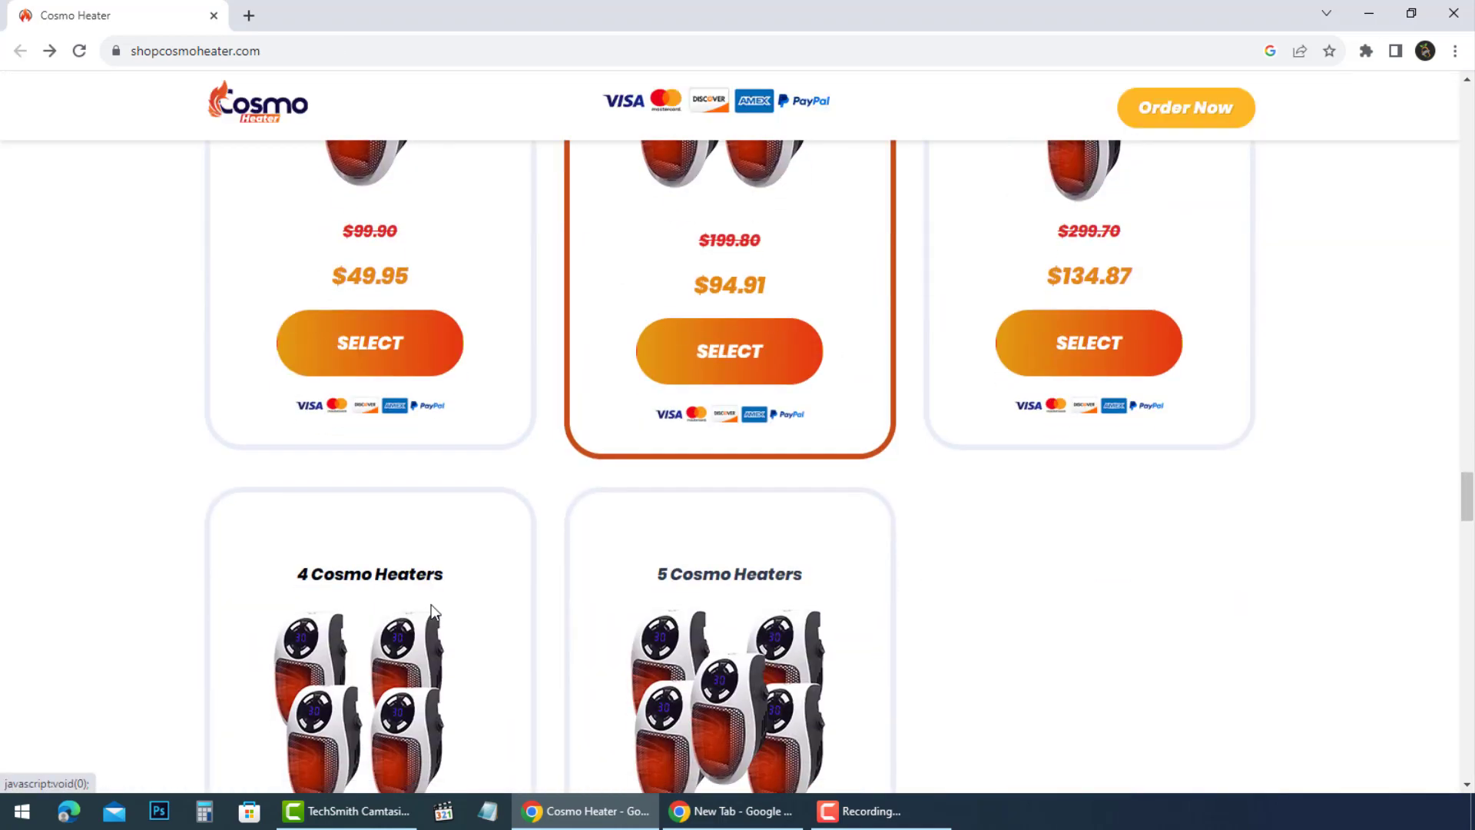
{"action": "scroll", "coordinate": [449, 612], "scroll_direction": "down", "scroll_amount": 5}
{"action": "scroll", "coordinate": [449, 612], "scroll_direction": "down", "scroll_amount": 5}
{"action": "scroll", "coordinate": [451, 619], "scroll_direction": "down", "scroll_amount": 5}
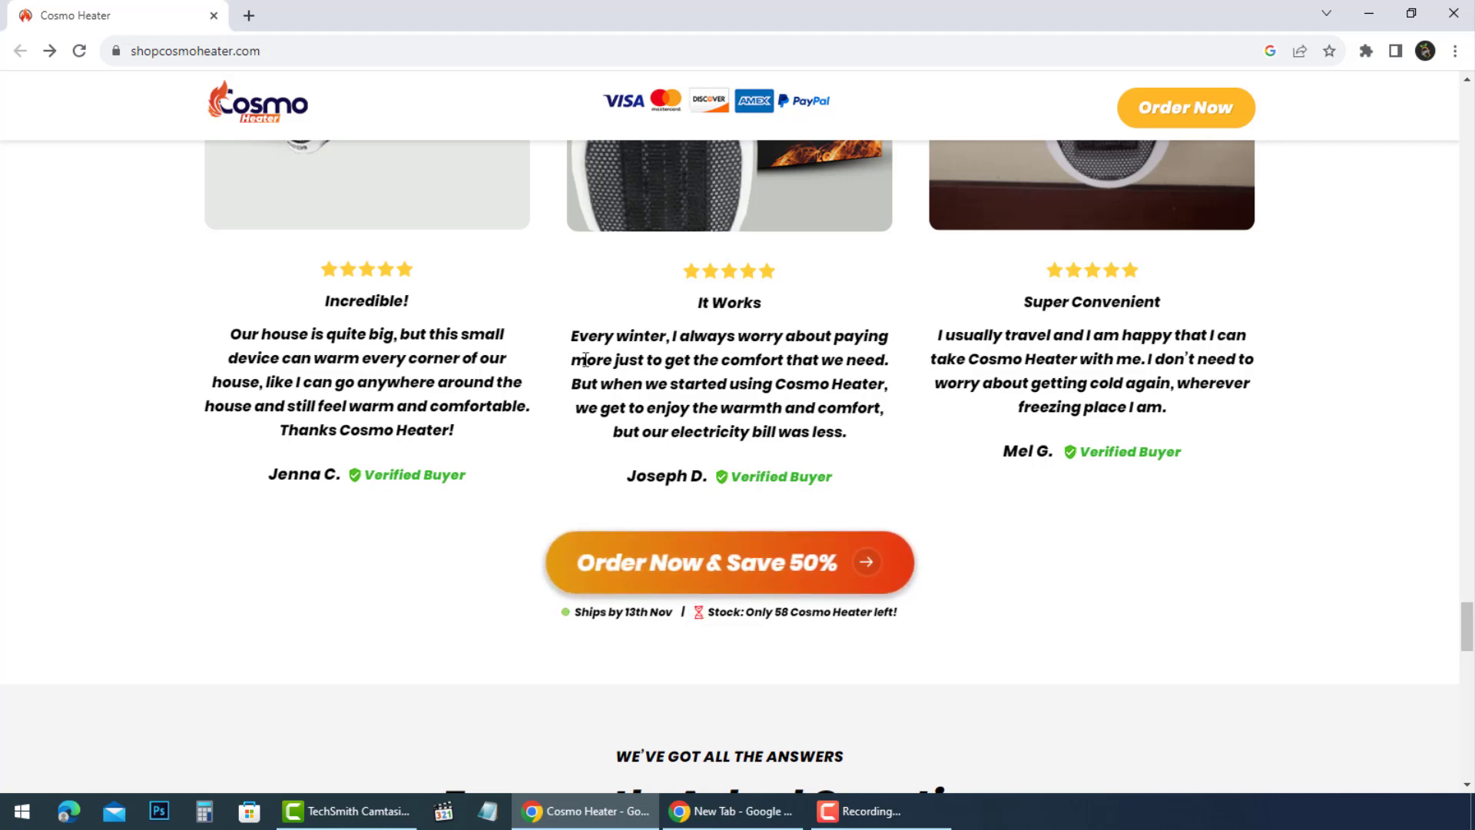
{"action": "scroll", "coordinate": [680, 510], "scroll_direction": "down", "scroll_amount": 4}
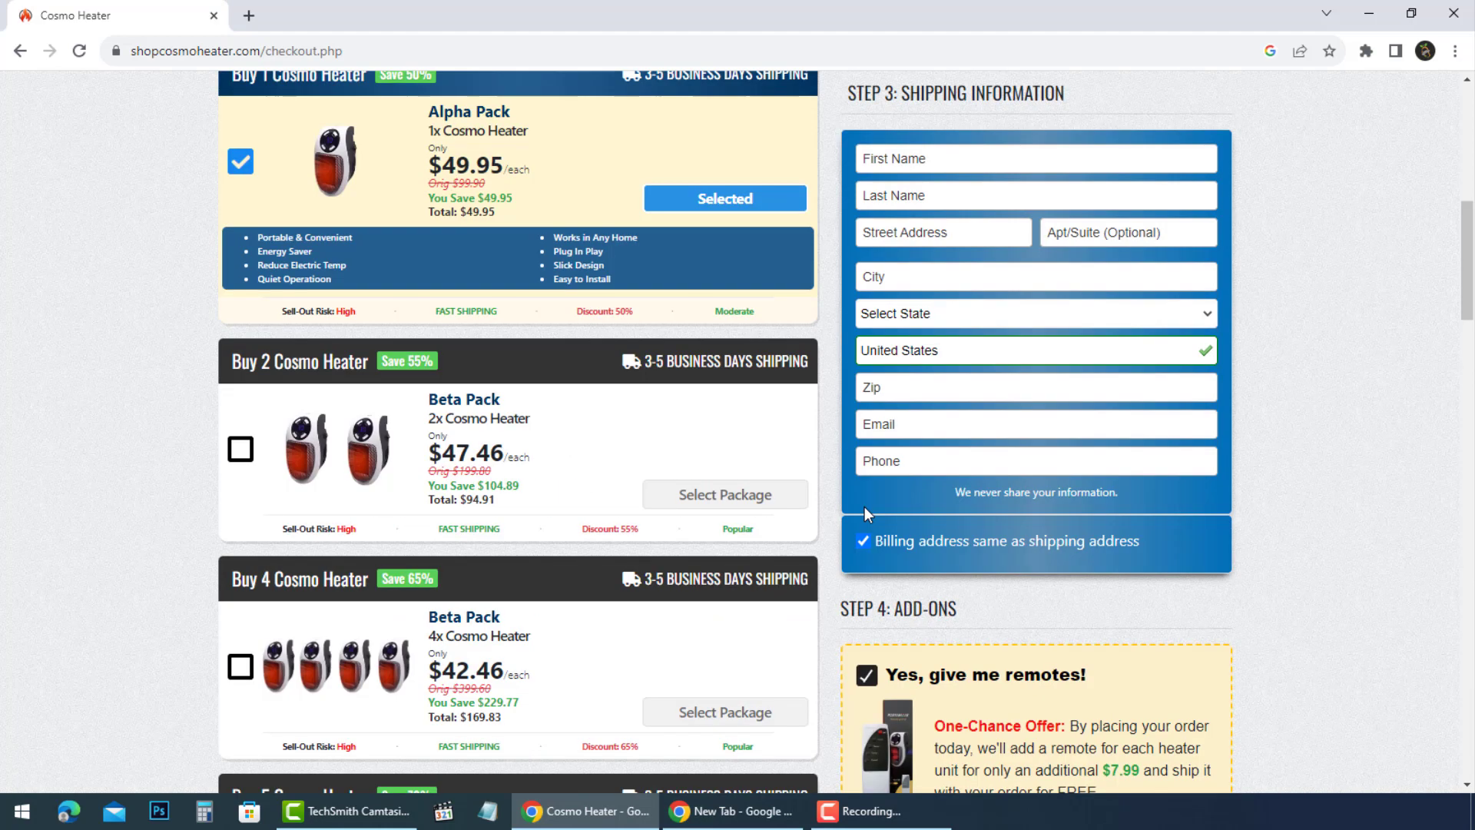
{"action": "scroll", "coordinate": [864, 507], "scroll_direction": "up", "scroll_amount": 2}
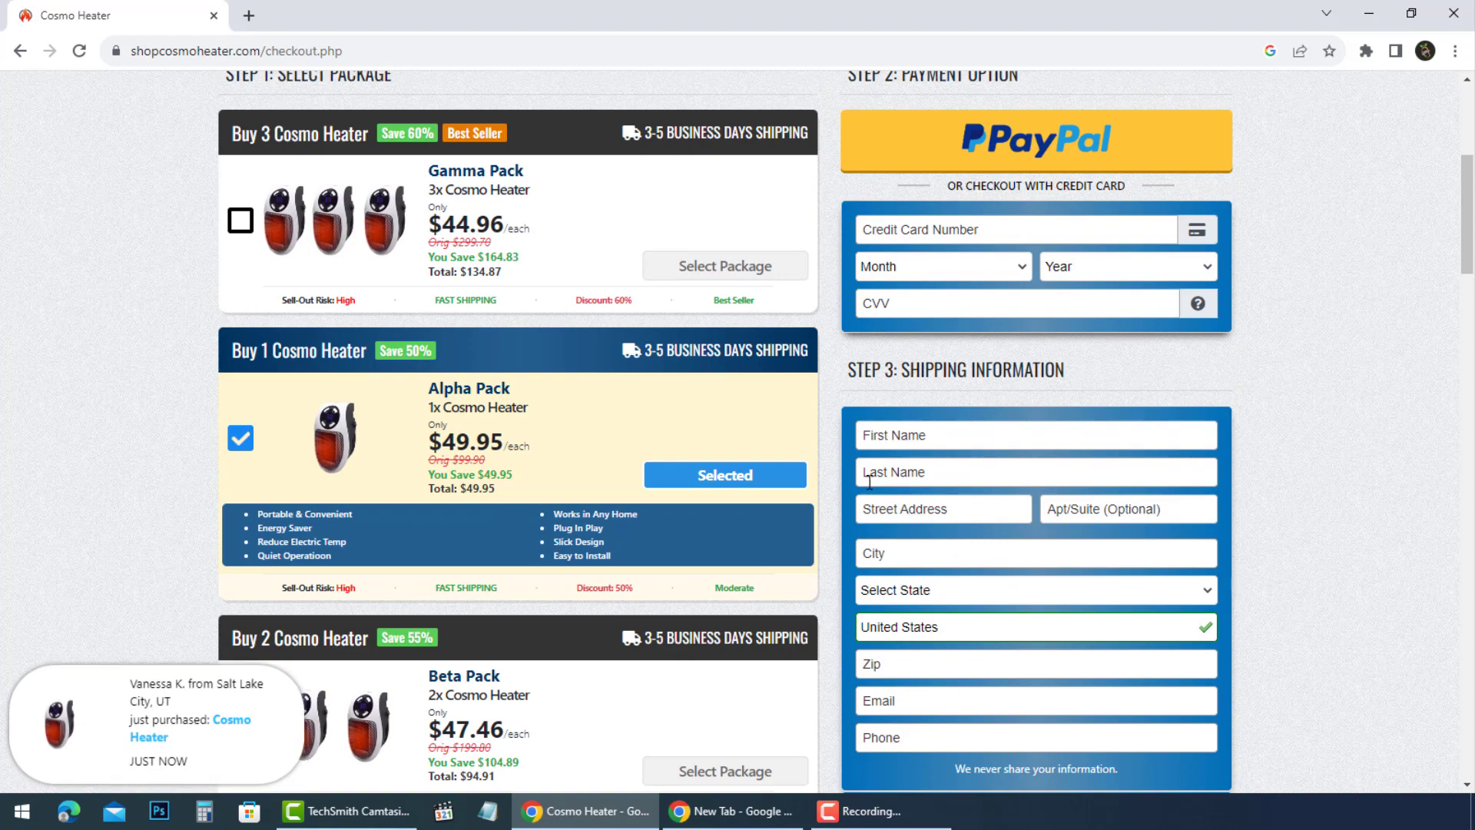
{"action": "scroll", "coordinate": [869, 482], "scroll_direction": "up", "scroll_amount": 3}
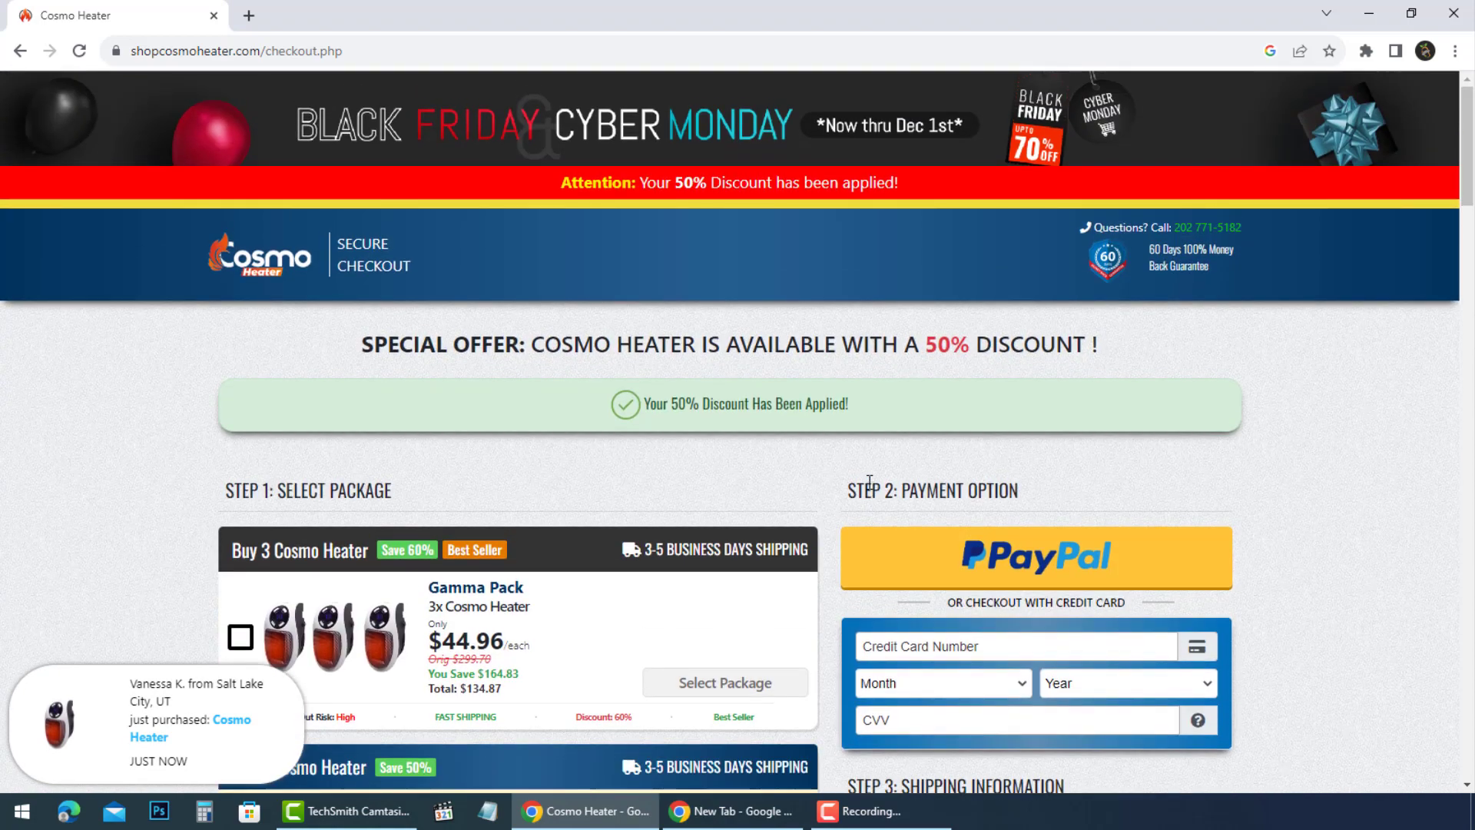
{"action": "scroll", "coordinate": [870, 482], "scroll_direction": "down", "scroll_amount": 2}
{"action": "scroll", "coordinate": [869, 482], "scroll_direction": "down", "scroll_amount": 1}
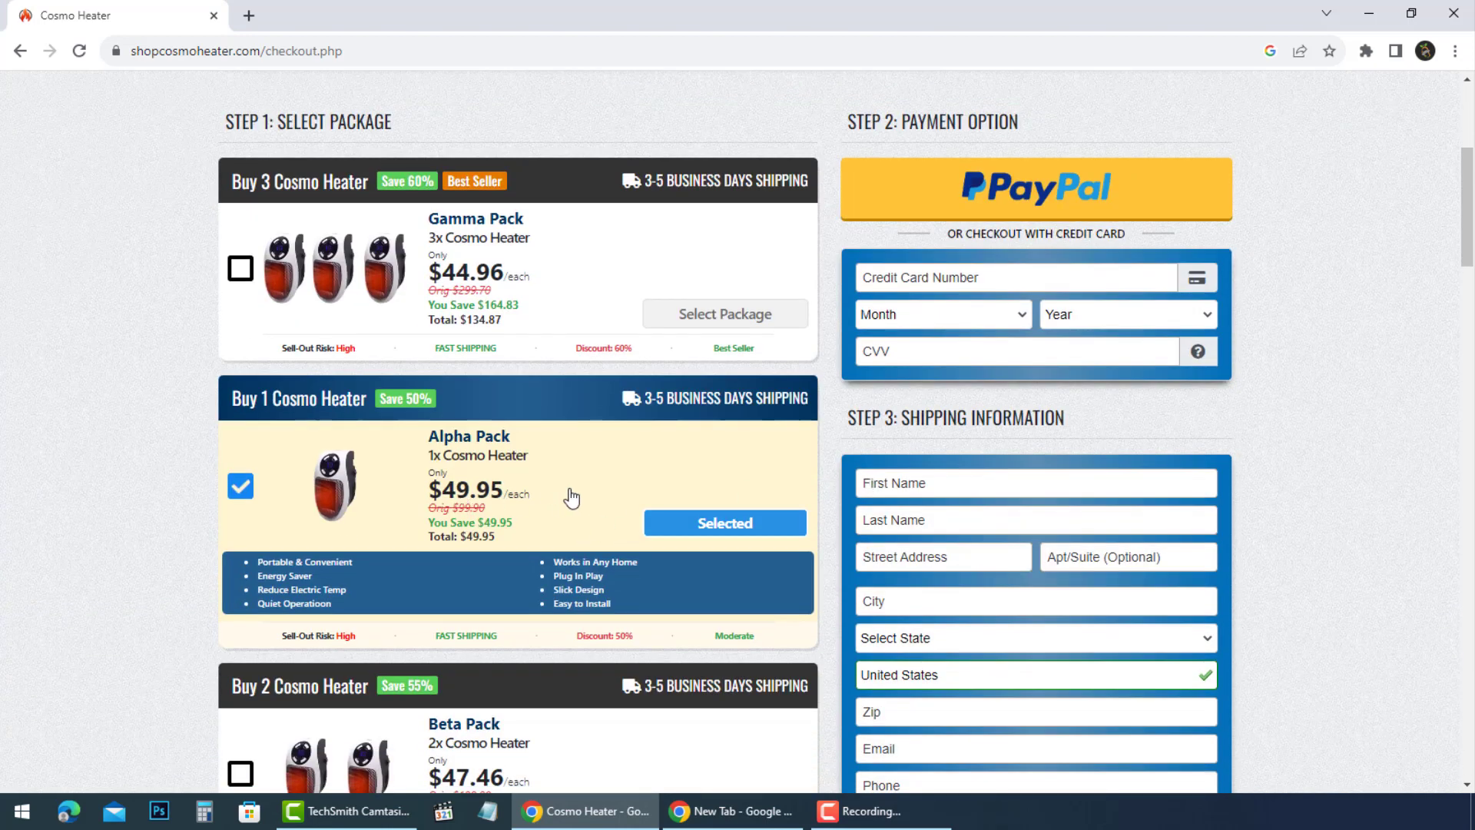
{"action": "scroll", "coordinate": [571, 497], "scroll_direction": "down", "scroll_amount": 4}
{"action": "scroll", "coordinate": [584, 499], "scroll_direction": "down", "scroll_amount": 3}
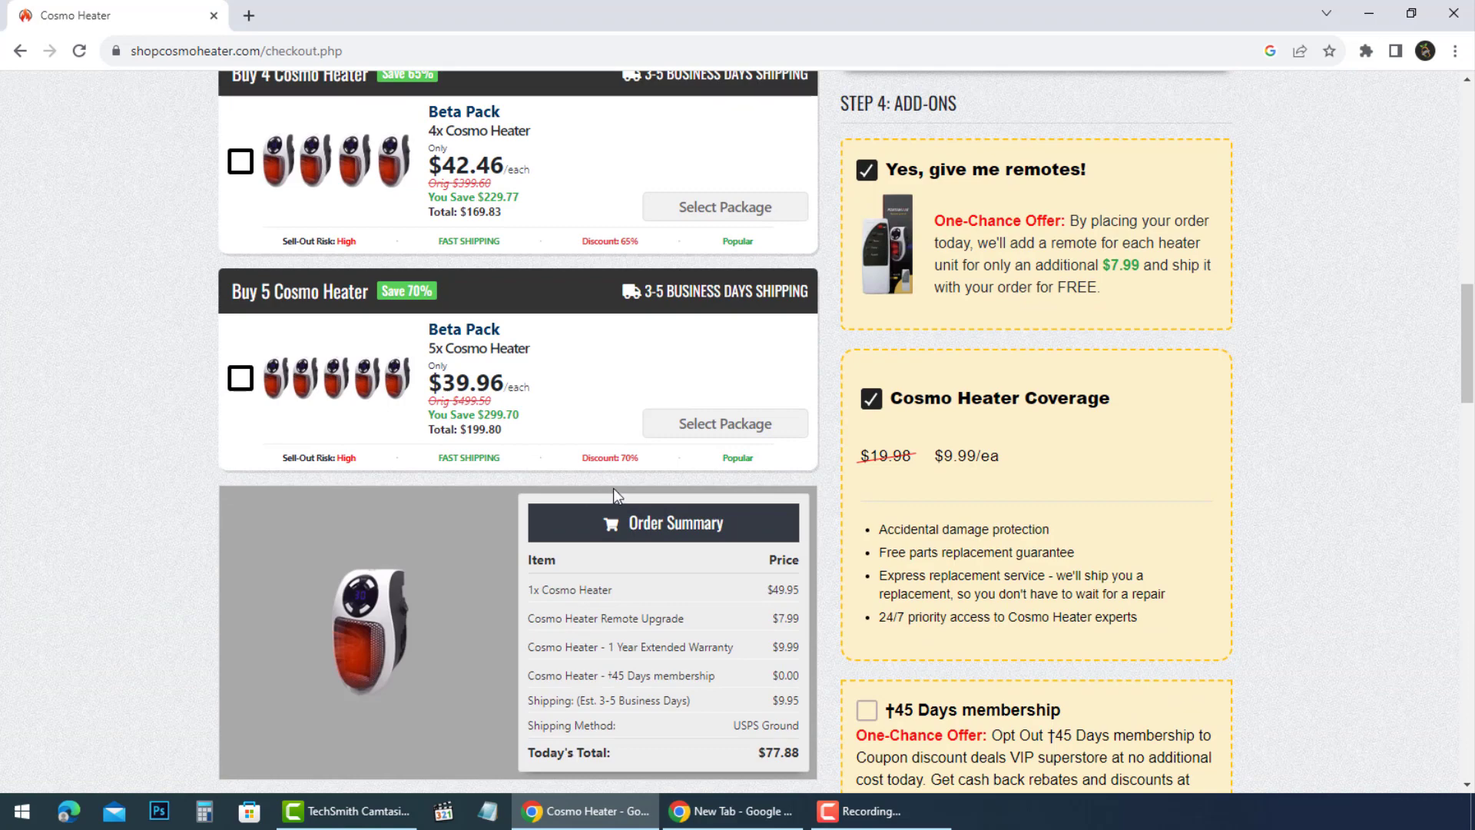
{"action": "scroll", "coordinate": [614, 488], "scroll_direction": "down", "scroll_amount": 2}
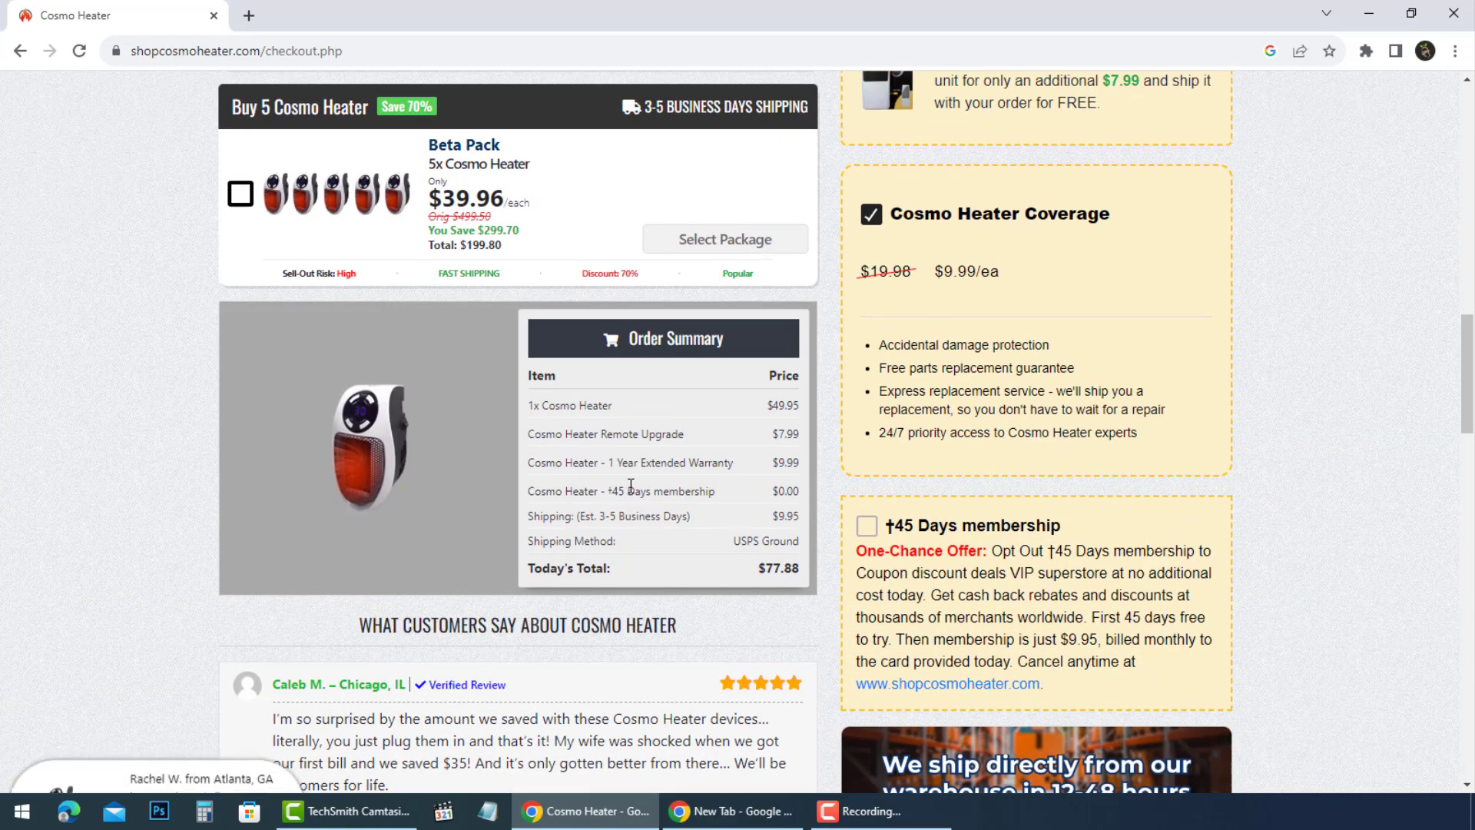
{"action": "scroll", "coordinate": [631, 485], "scroll_direction": "up", "scroll_amount": 2}
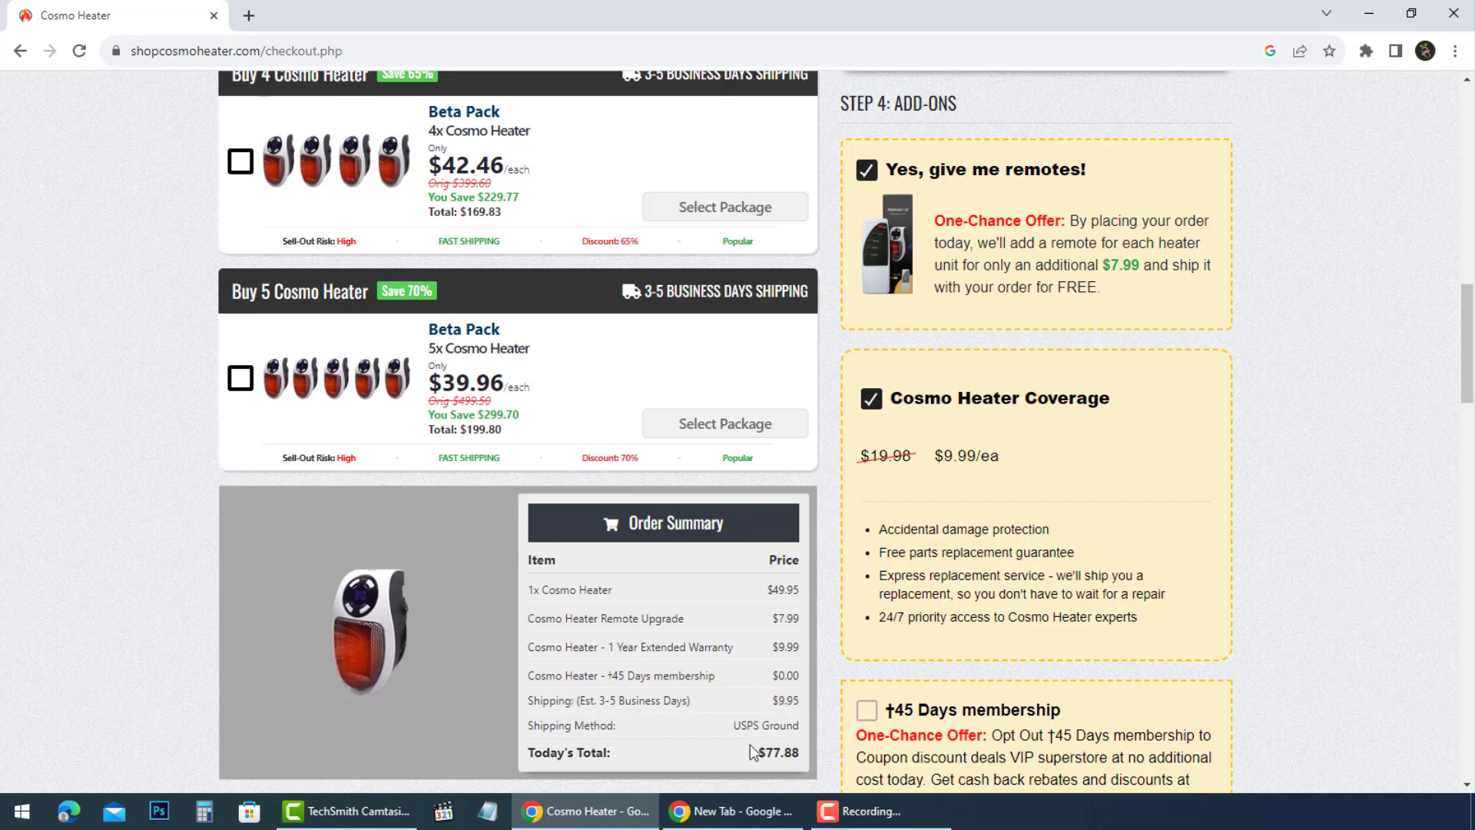
{"action": "scroll", "coordinate": [797, 755], "scroll_direction": "down", "scroll_amount": 1}
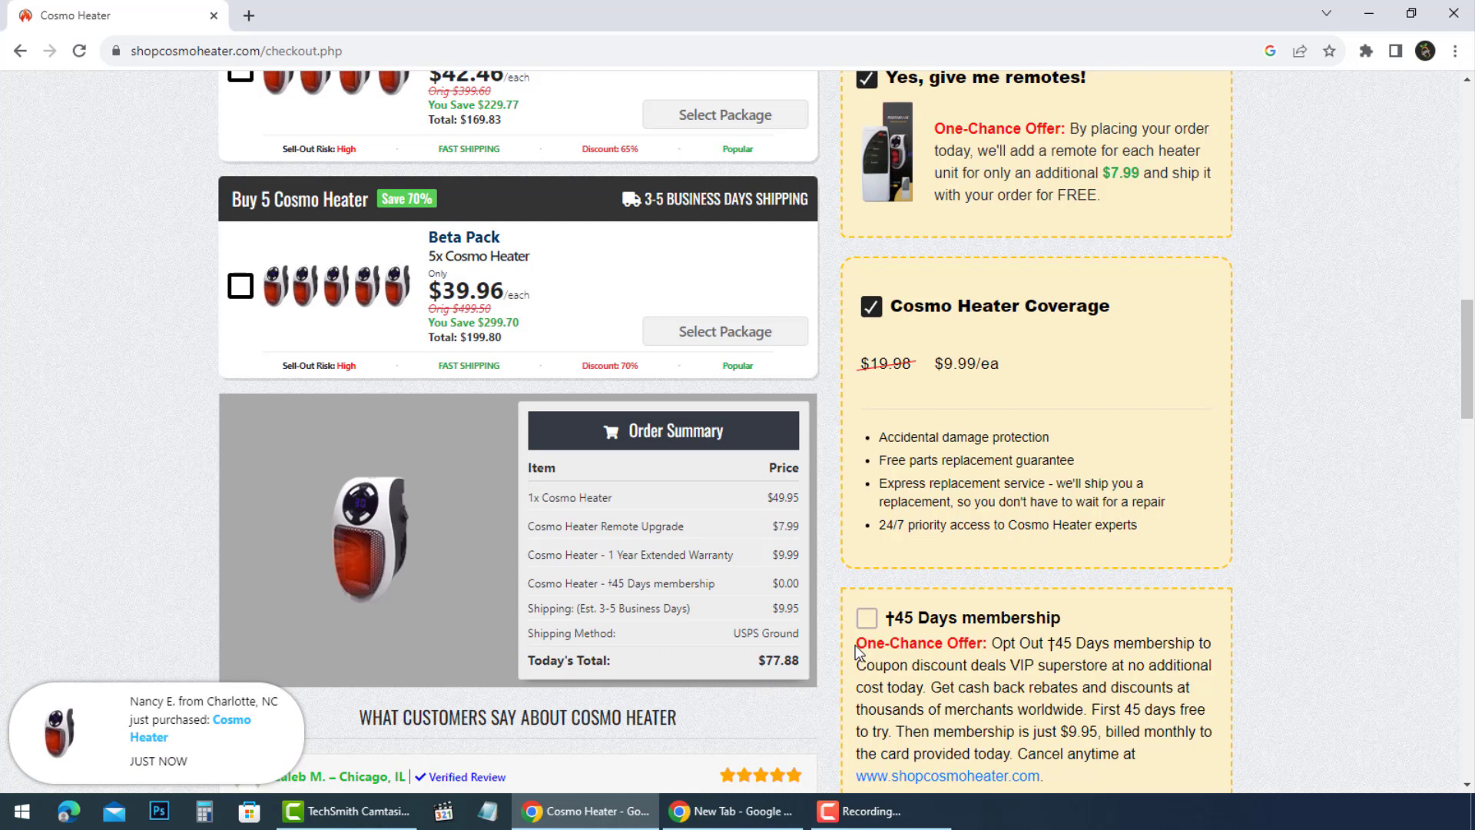
{"action": "scroll", "coordinate": [857, 645], "scroll_direction": "down", "scroll_amount": 1}
{"action": "scroll", "coordinate": [856, 644], "scroll_direction": "down", "scroll_amount": 1}
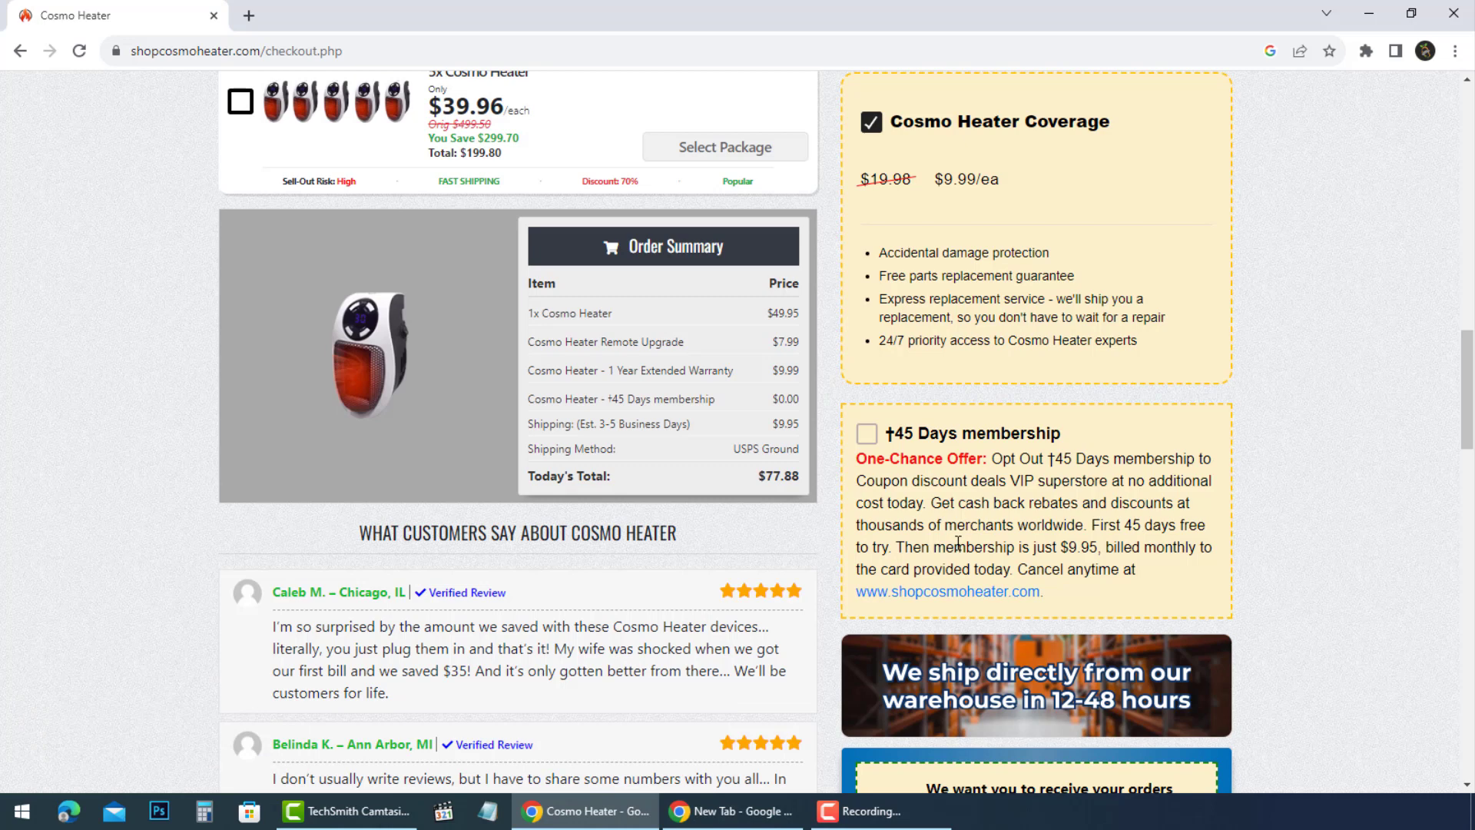
- Navigate back from checkout.php to the Cosmo Heater home page
{"action": "key", "text": "alt+Left"}
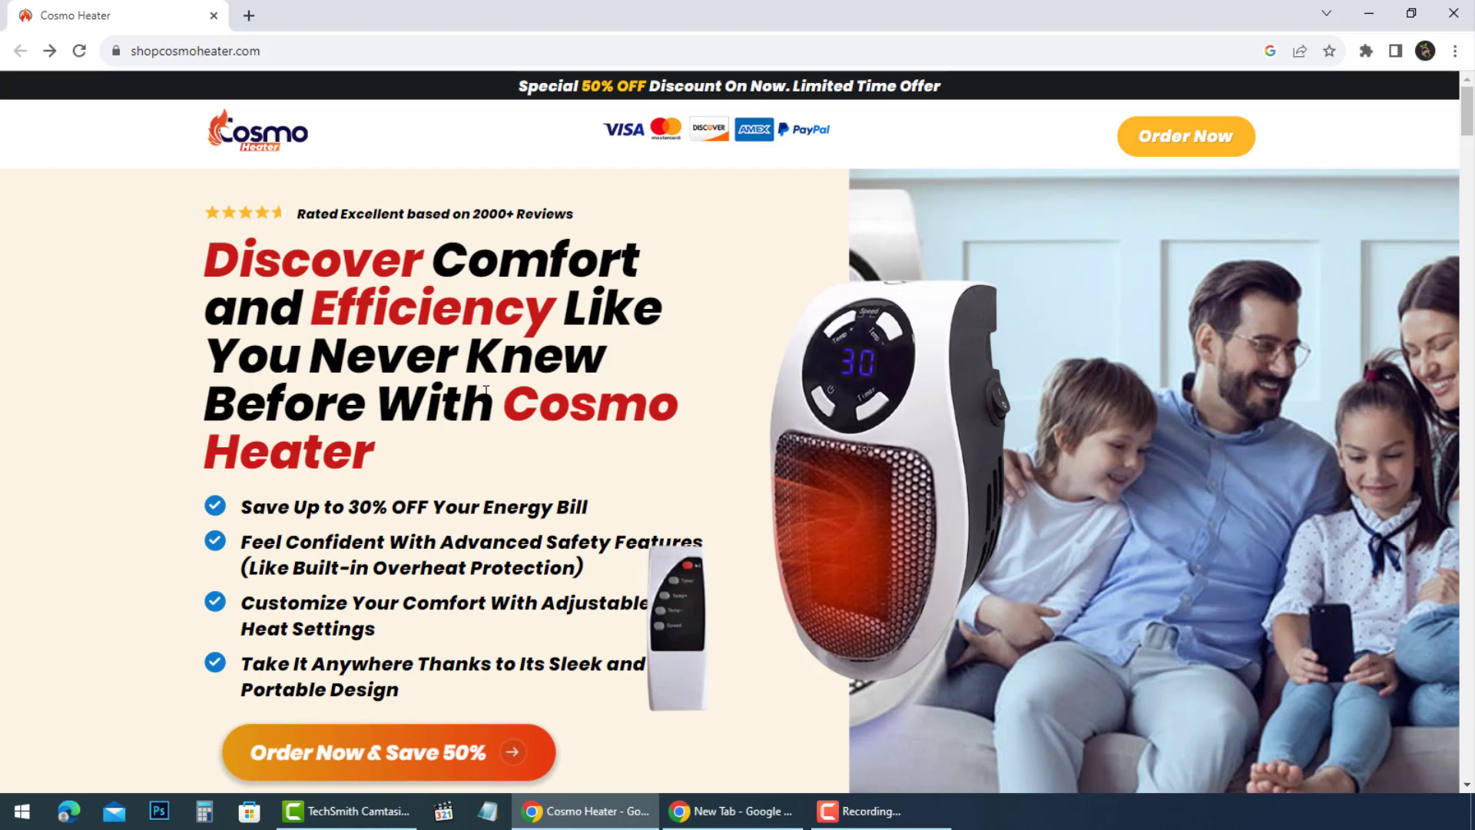
{"action": "scroll", "coordinate": [489, 395], "scroll_direction": "down", "scroll_amount": 2}
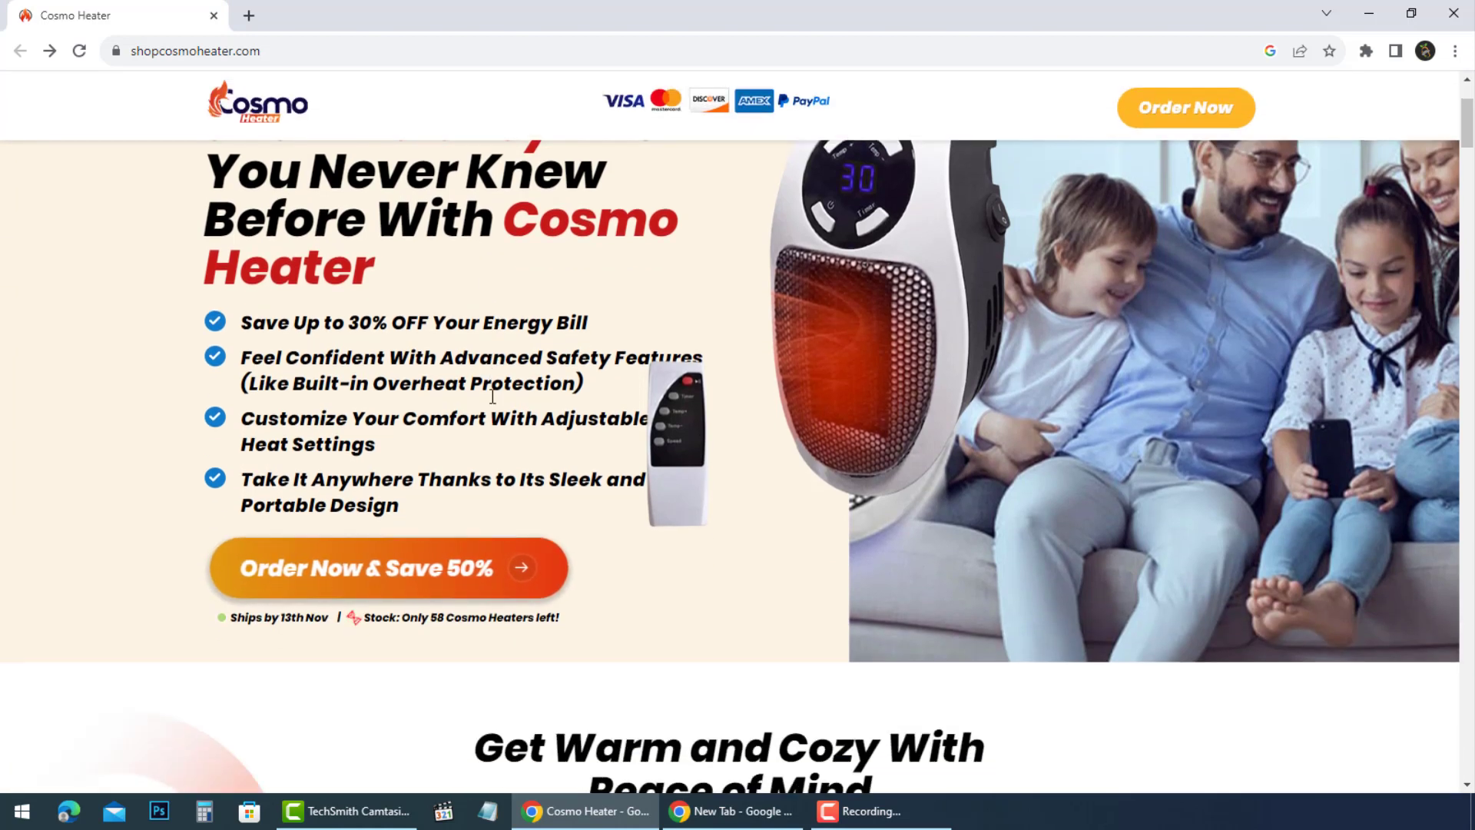
{"action": "scroll", "coordinate": [493, 396], "scroll_direction": "down", "scroll_amount": 4}
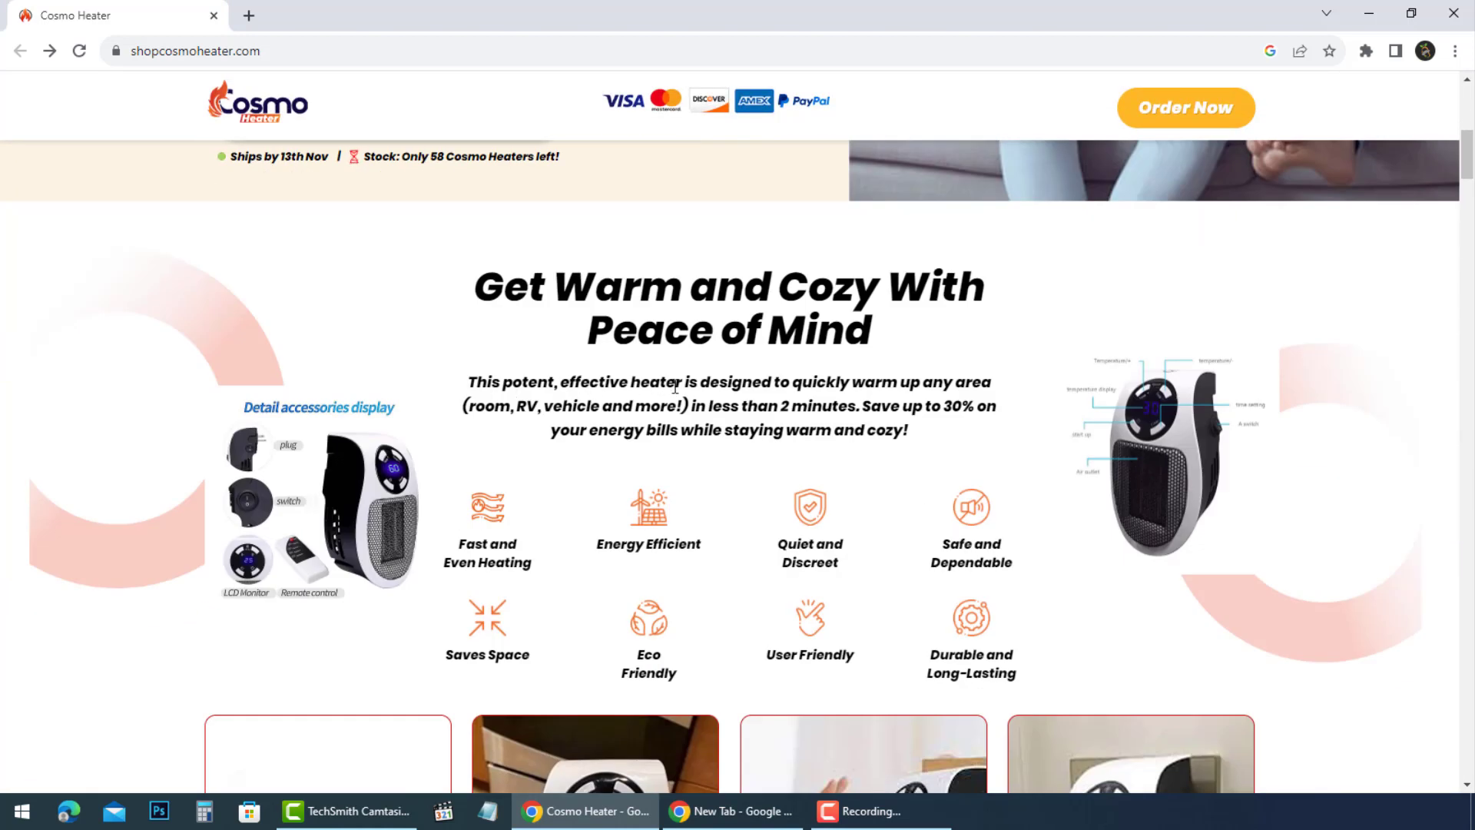